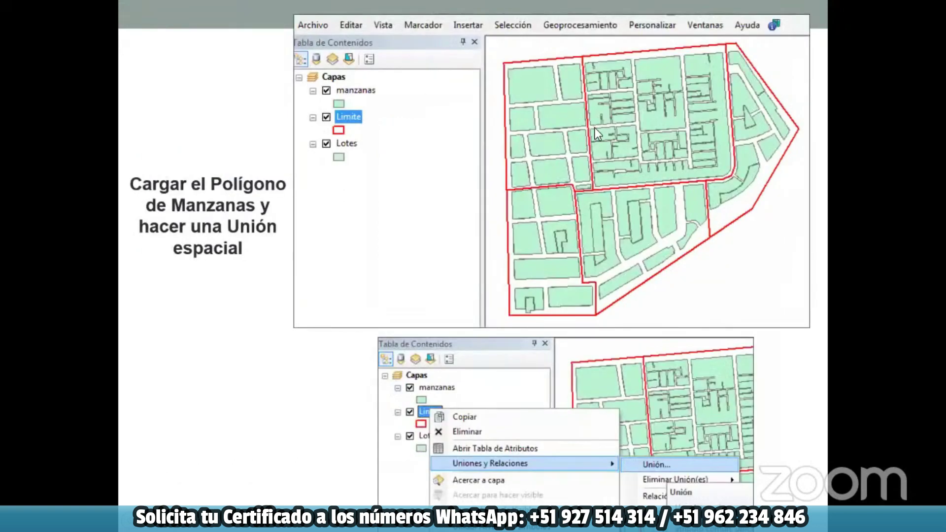
key(Right)
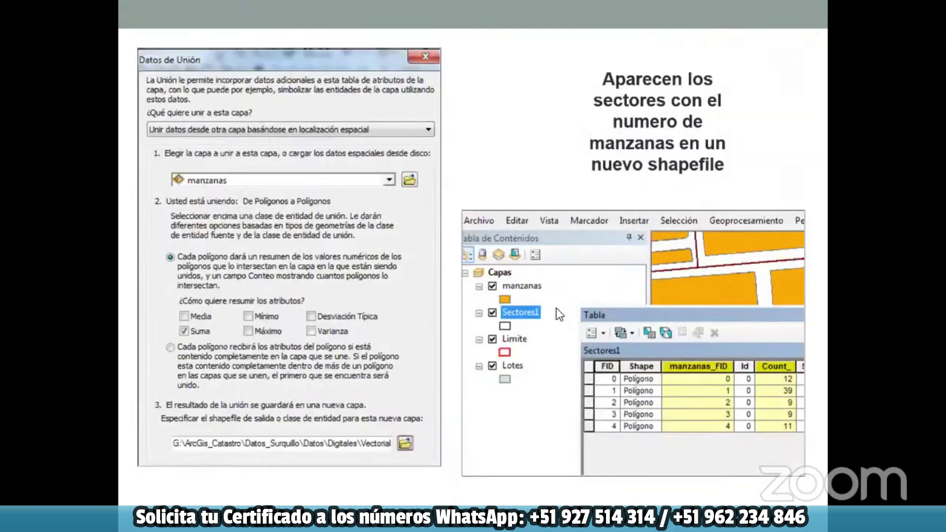
key(Right)
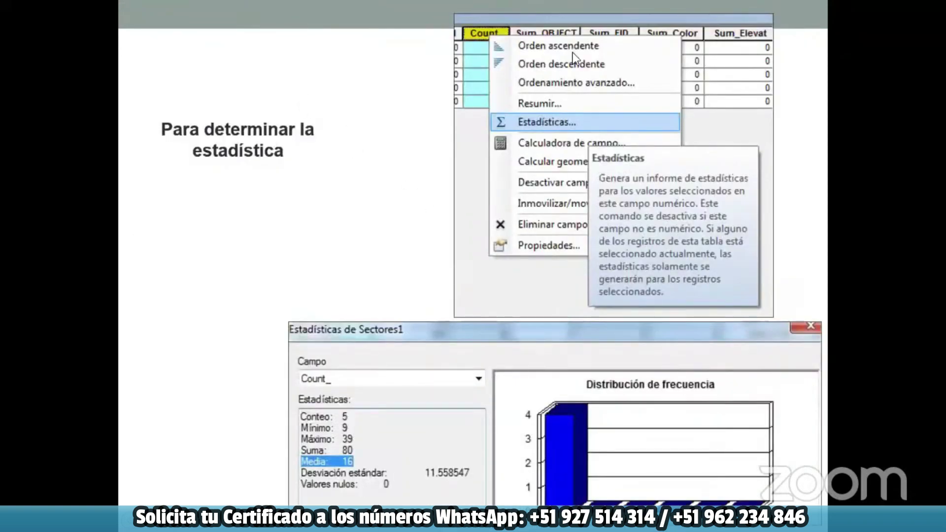
key(Right)
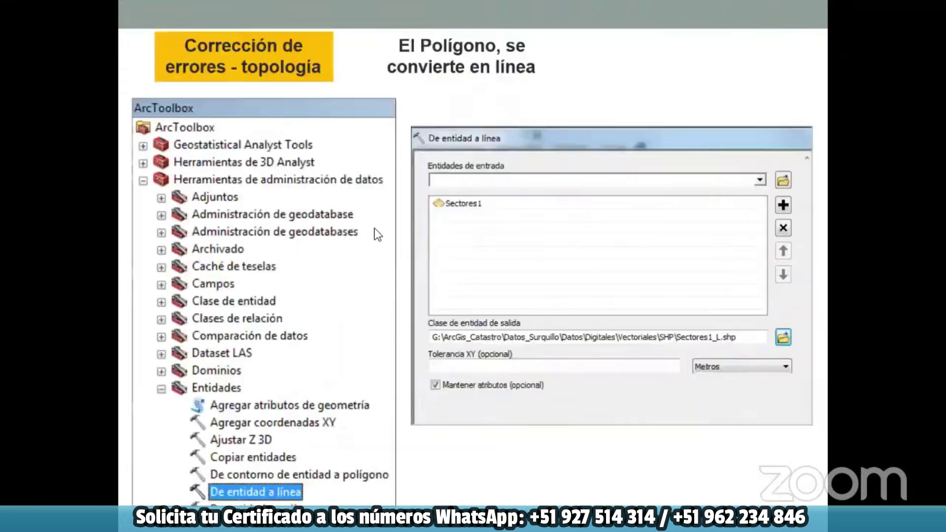
key(Right)
key(Right)
key(Right)
key(Right)
key(Right)
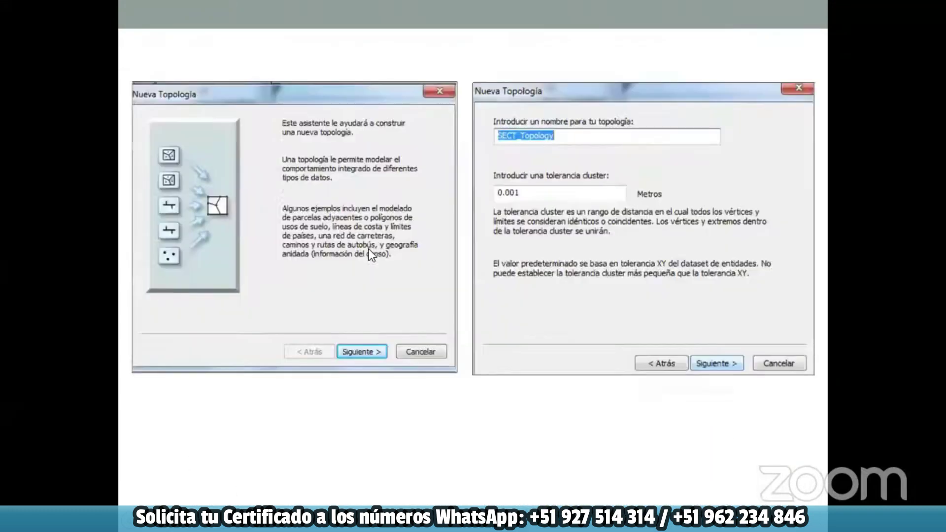
key(Right)
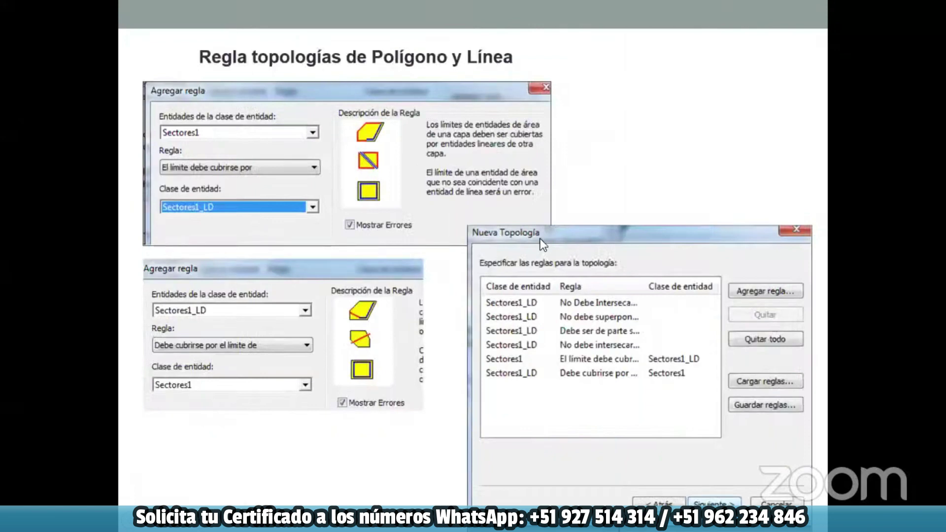
key(Right)
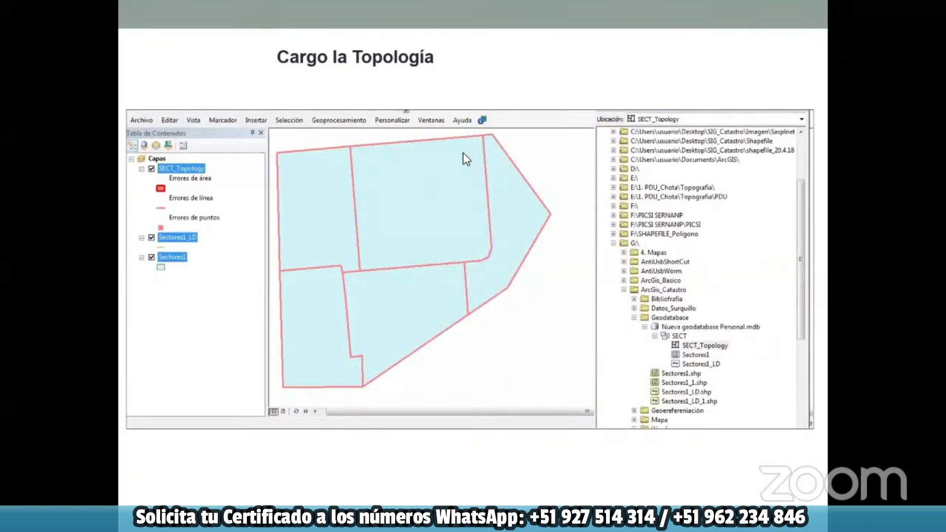
key(Right)
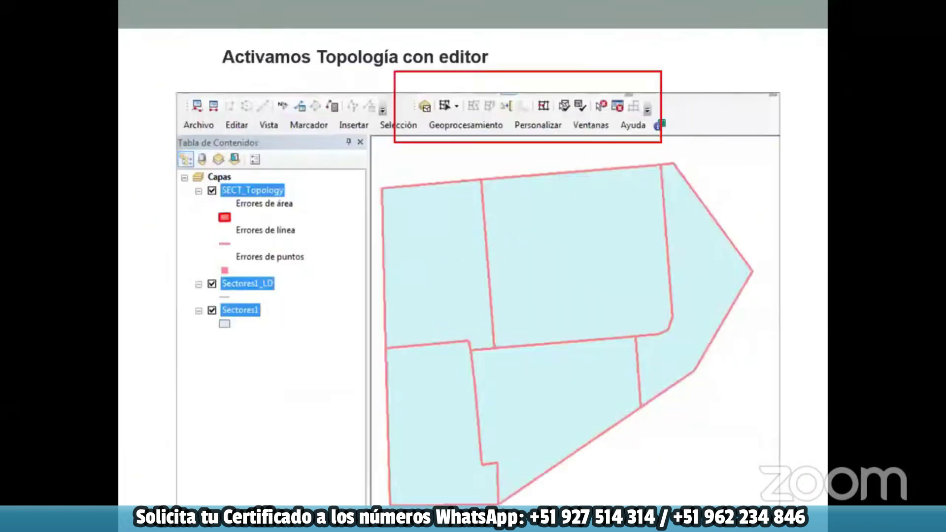
click(458, 211)
click(469, 225)
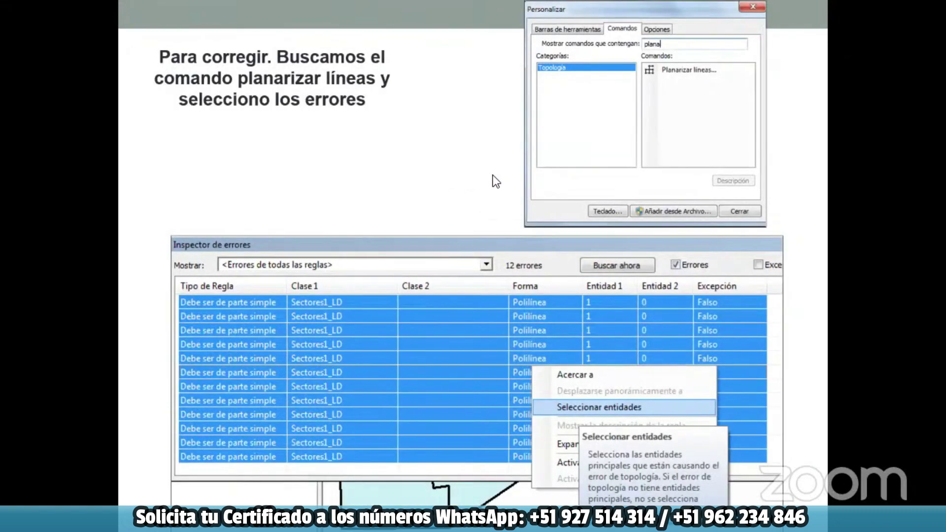
click(501, 192)
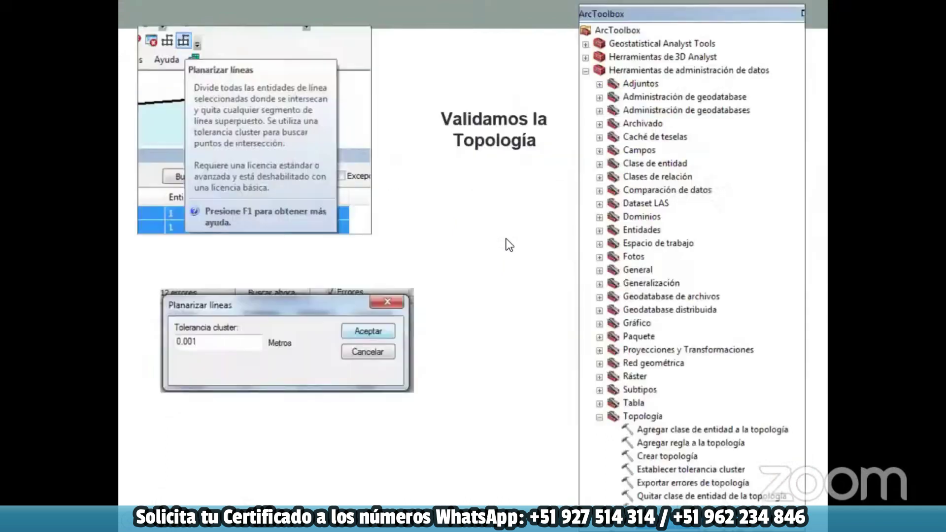
click(608, 211)
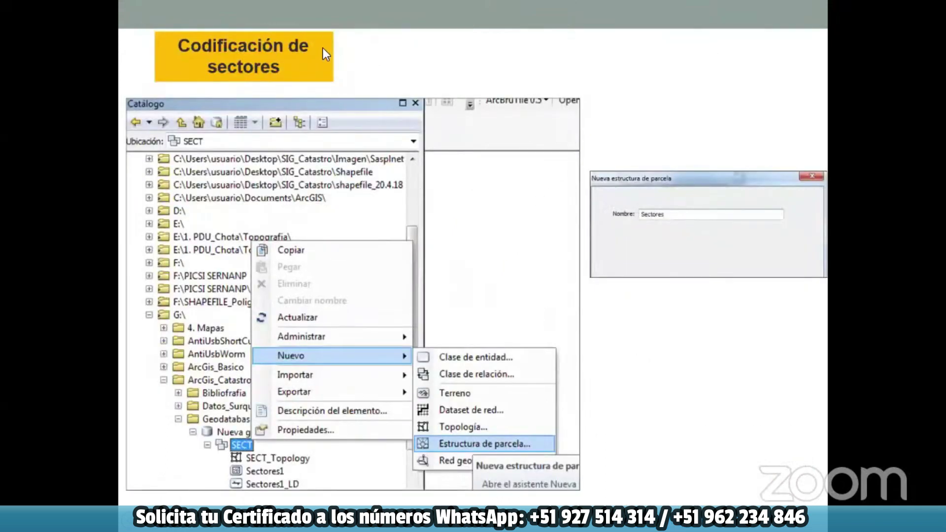
click(486, 276)
click(487, 277)
click(487, 281)
click(487, 284)
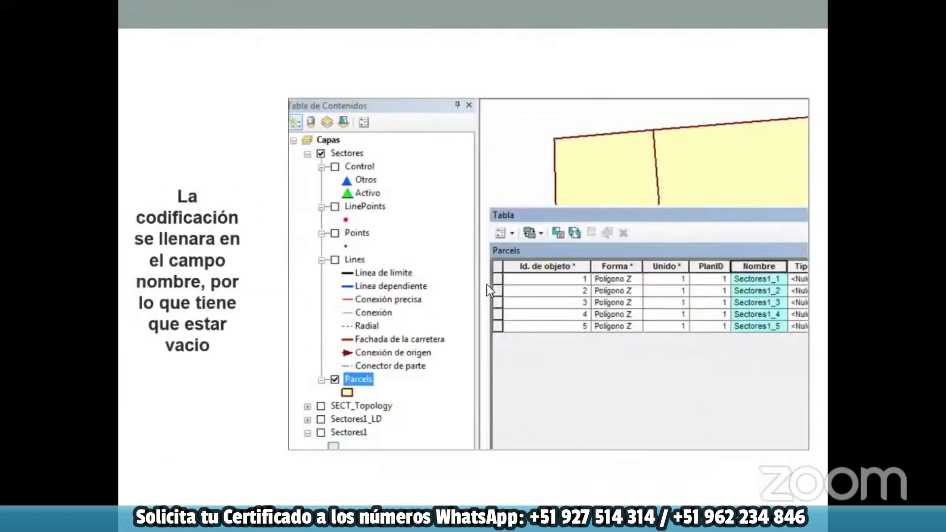
click(487, 289)
click(483, 300)
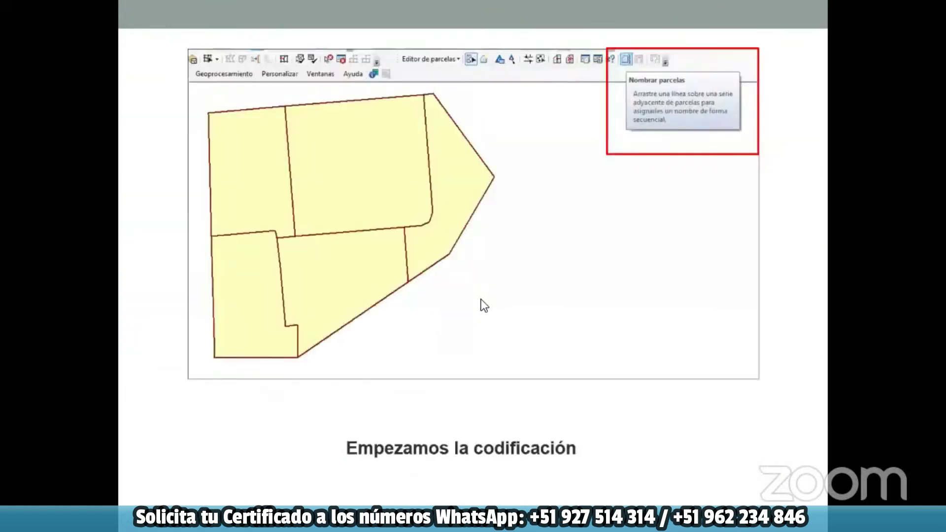
click(481, 300)
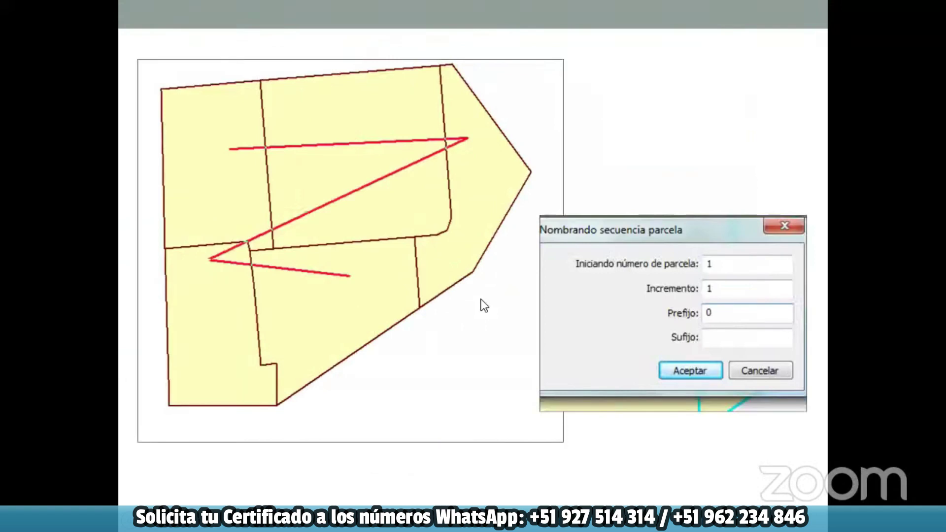
click(494, 275)
click(495, 275)
scroll(495, 274, up, 3)
click(495, 274)
click(692, 312)
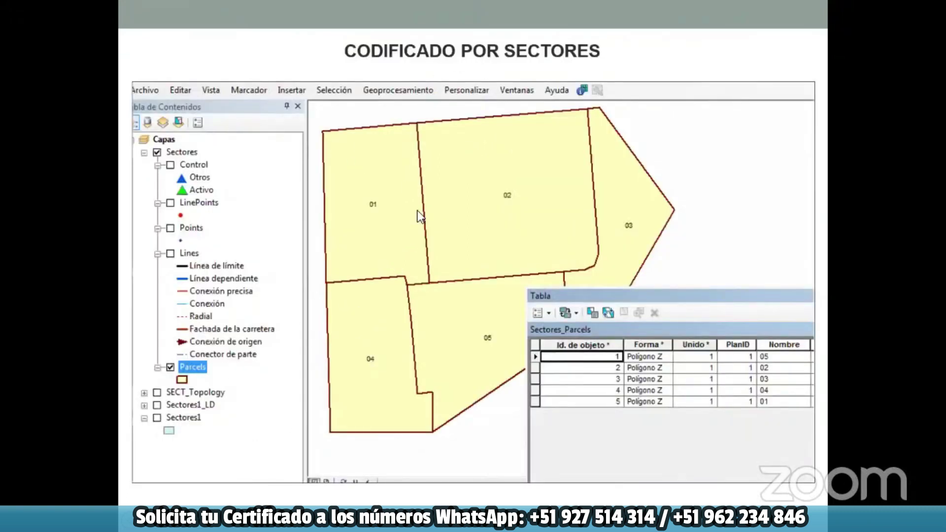
click(370, 365)
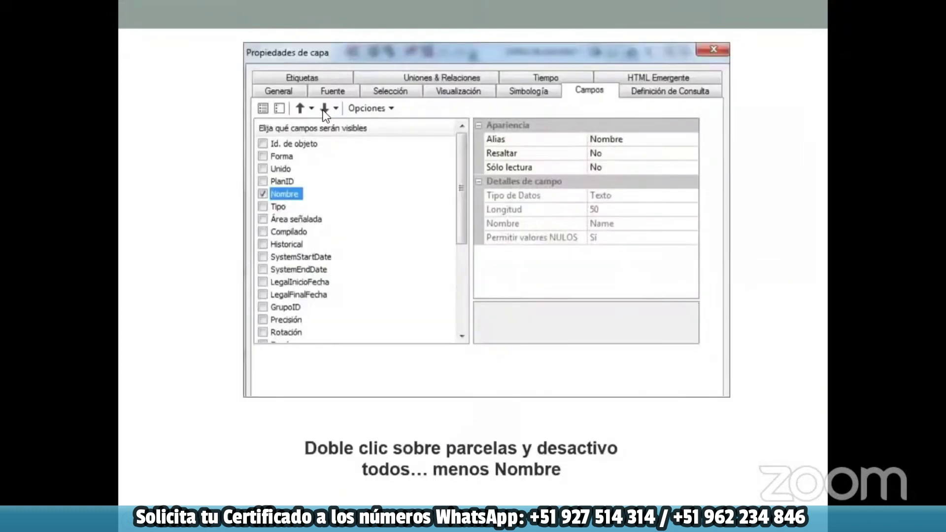
click(536, 374)
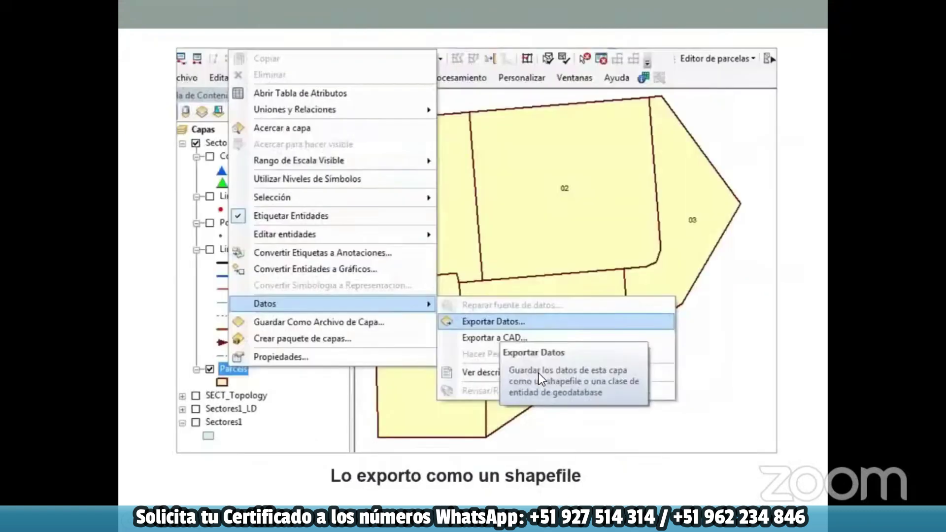
click(619, 336)
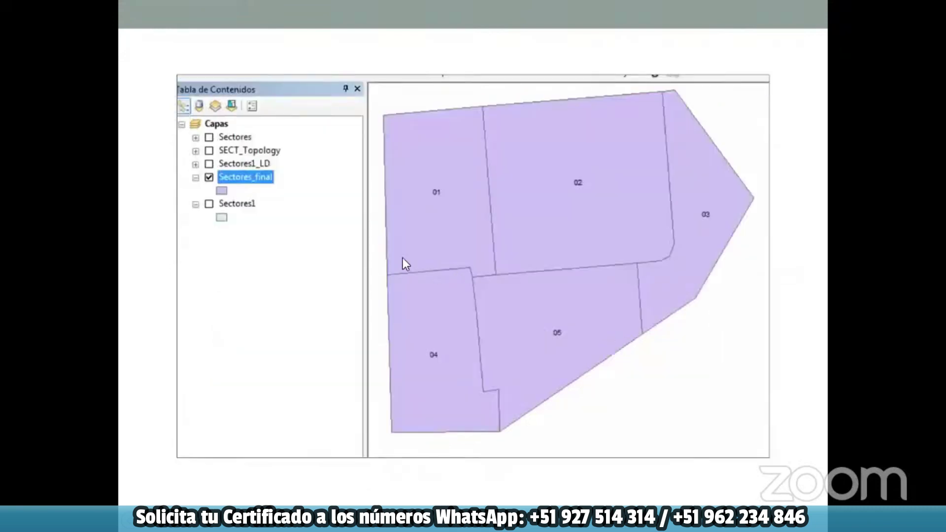
click(531, 240)
scroll(531, 241, up, 1)
click(533, 246)
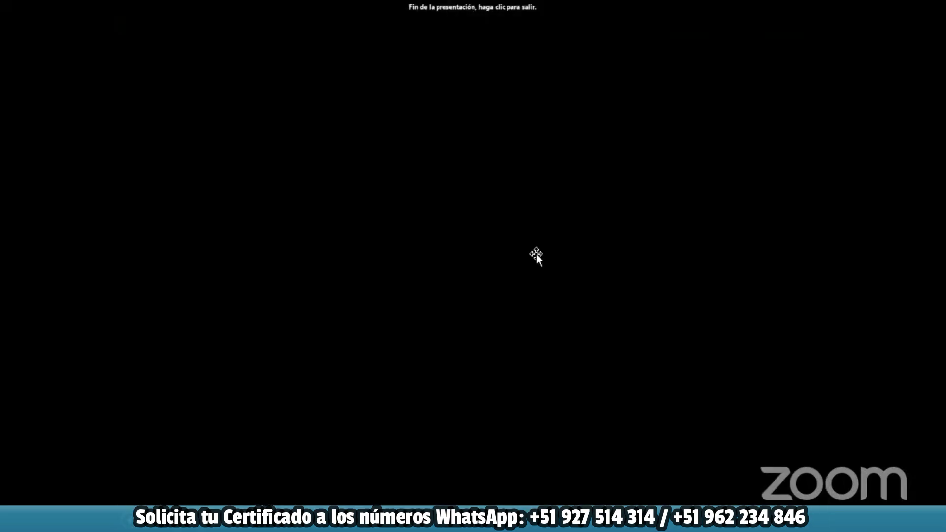
Step: Leave the finished slideshow and switch from PowerPoint to the georeferenced plan layout in ArcMap
click(536, 253)
scroll(531, 297, down, 1)
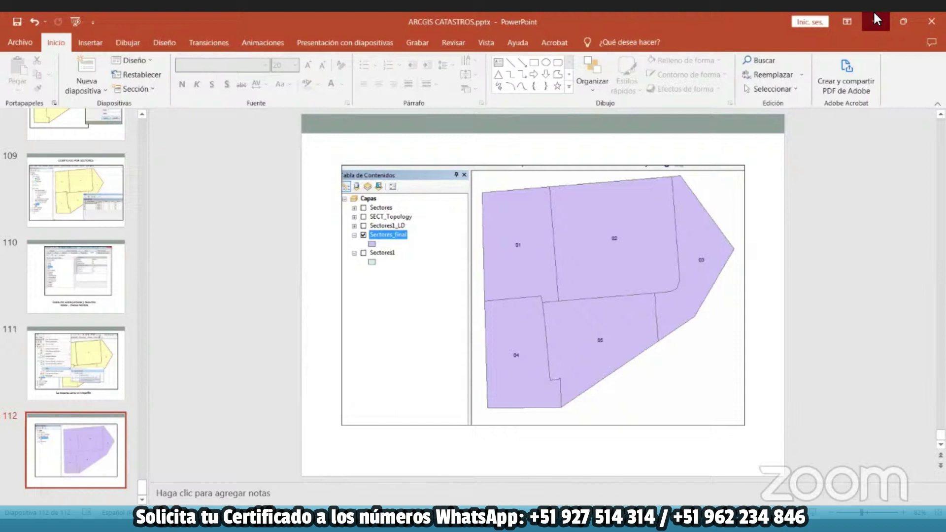
click(875, 20)
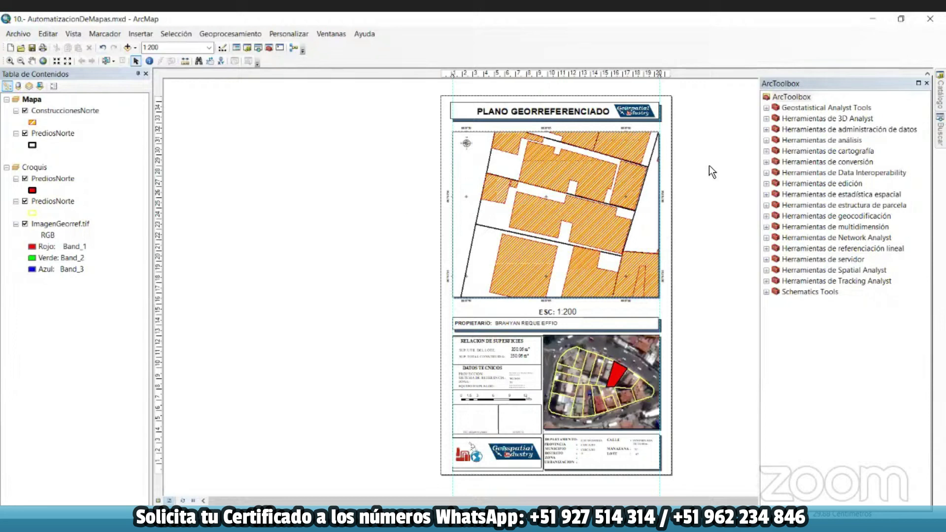
Step: Close the ArcToolbox window and enlarge the georeferenced plan in the layout view
scroll(711, 176, down, 4)
scroll(717, 108, up, 4)
scroll(708, 117, down, 4)
scroll(702, 143, up, 4)
drag(727, 122, 680, 169)
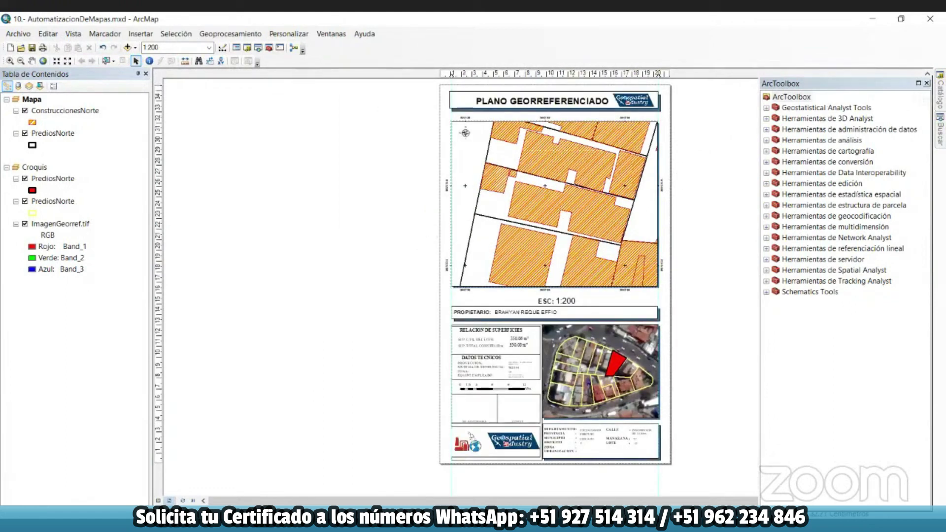
click(927, 83)
click(940, 90)
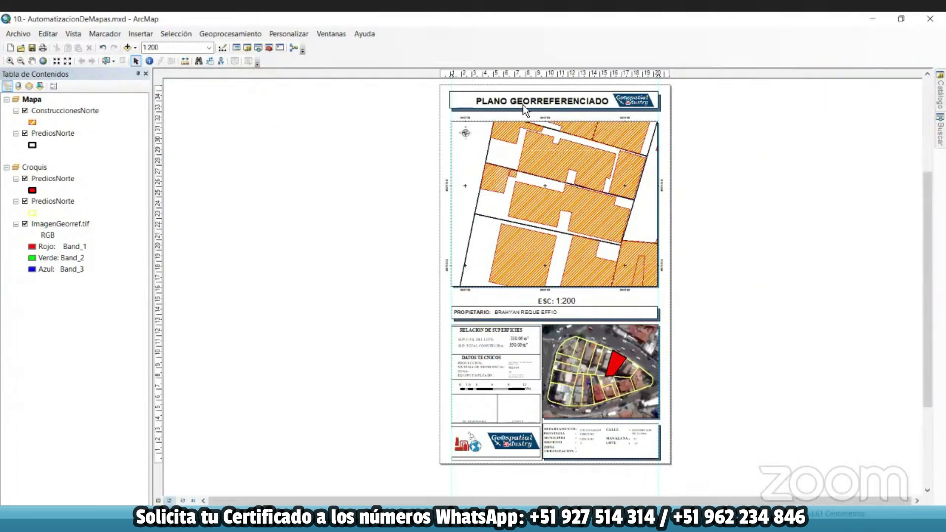
scroll(682, 89, down, 1)
scroll(684, 94, up, 1)
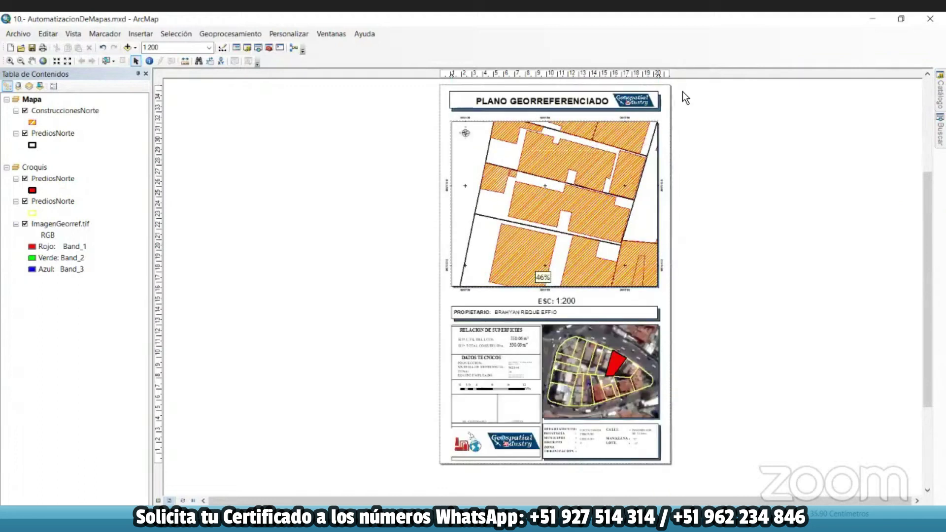
scroll(682, 91, up, 1)
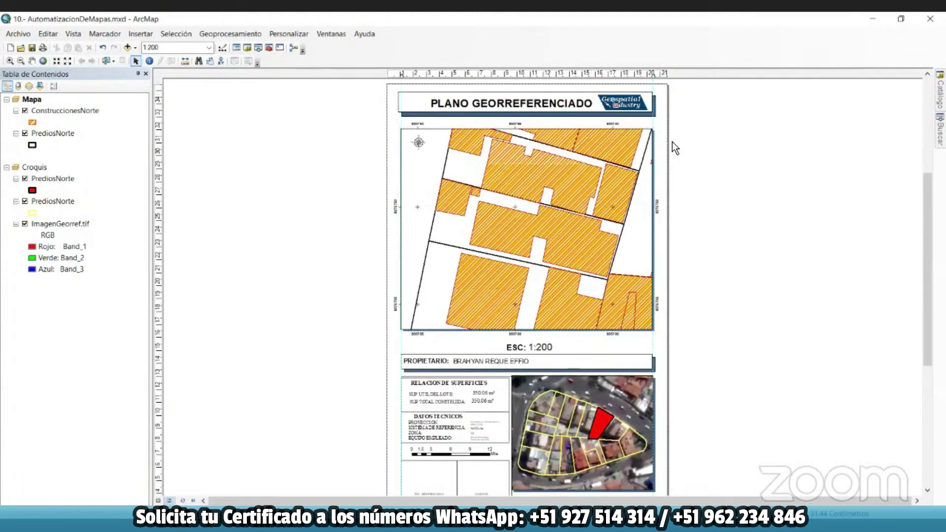
click(21, 33)
mouse_move(48, 33)
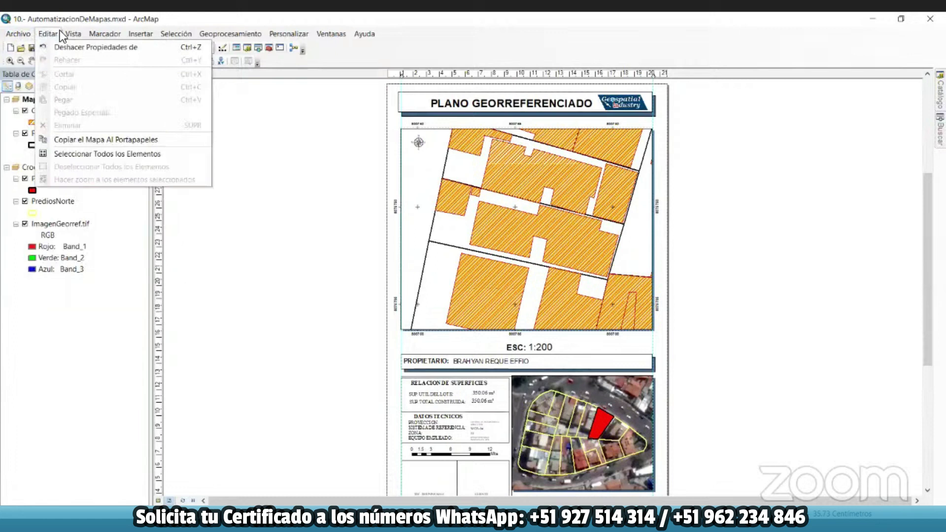
mouse_move(122, 34)
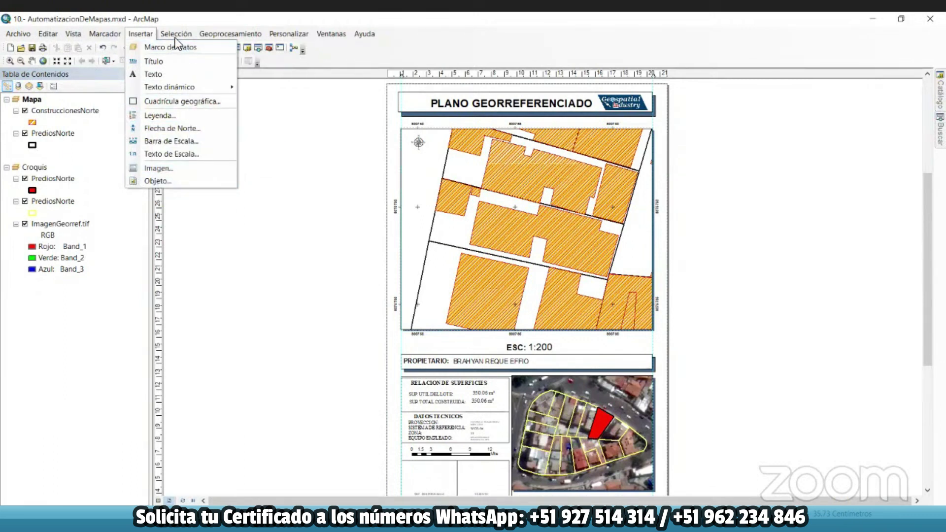
click(241, 31)
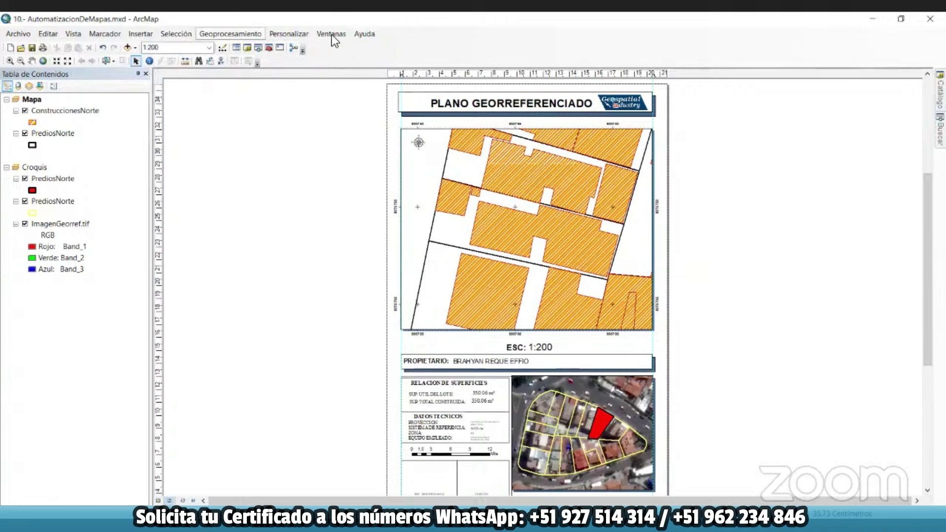
click(364, 35)
click(255, 155)
Step: Display the 3D Analyst and Ajuste Espacial toolbars over the layout and close both again
right_click(19, 48)
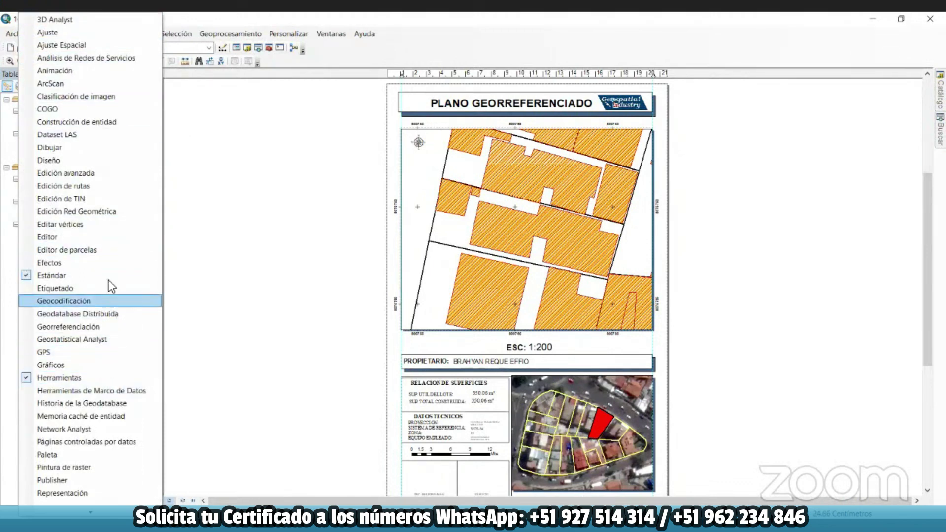
click(218, 197)
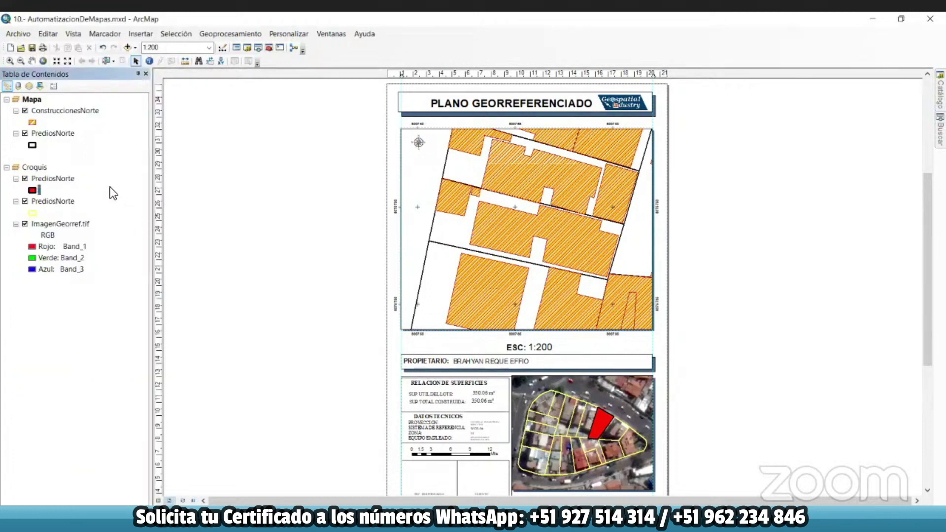
right_click(24, 49)
click(79, 20)
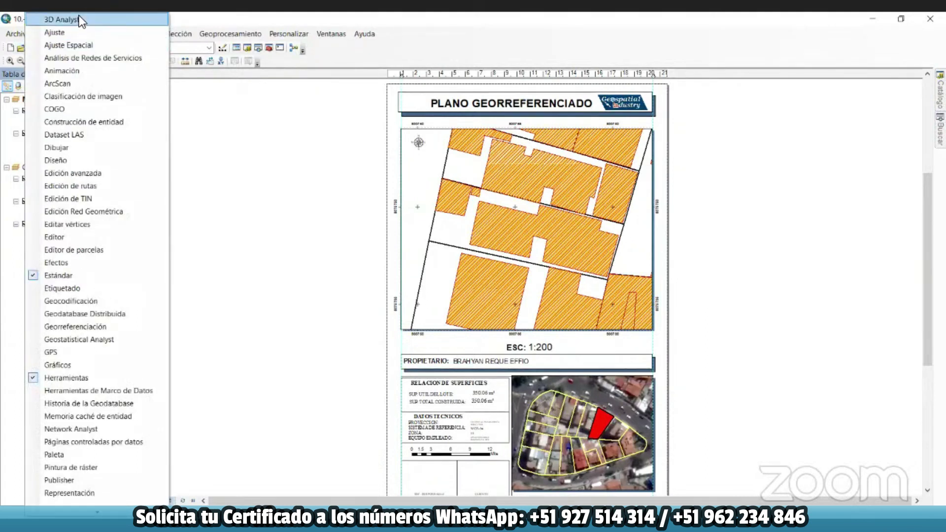
right_click(21, 50)
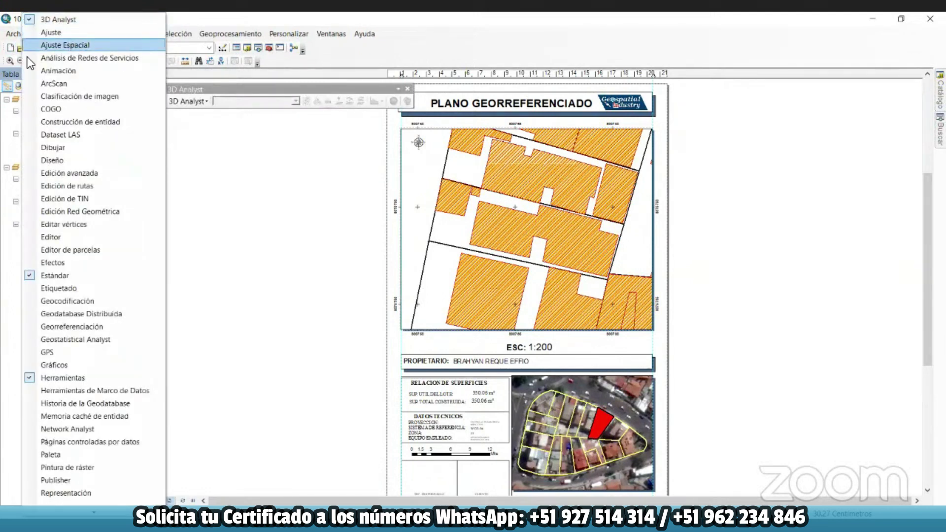
click(34, 45)
drag(300, 101, 302, 162)
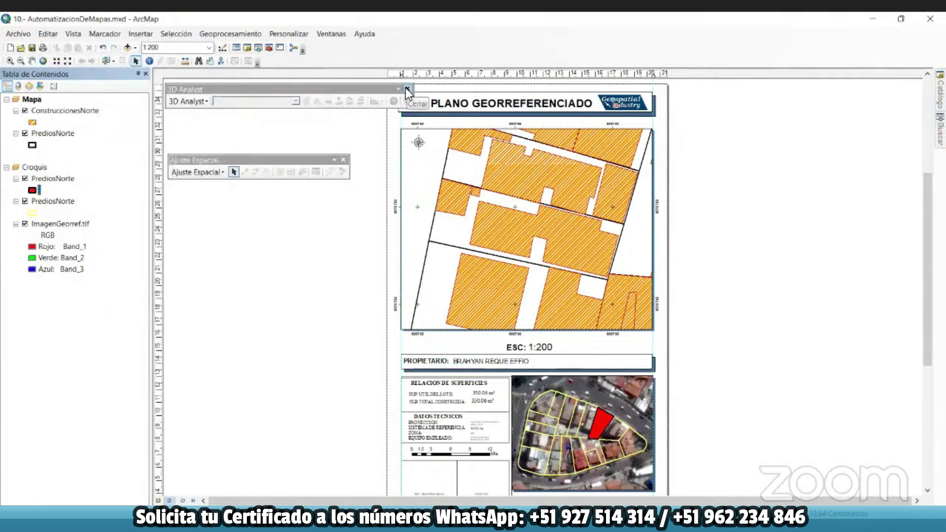
click(406, 89)
click(342, 161)
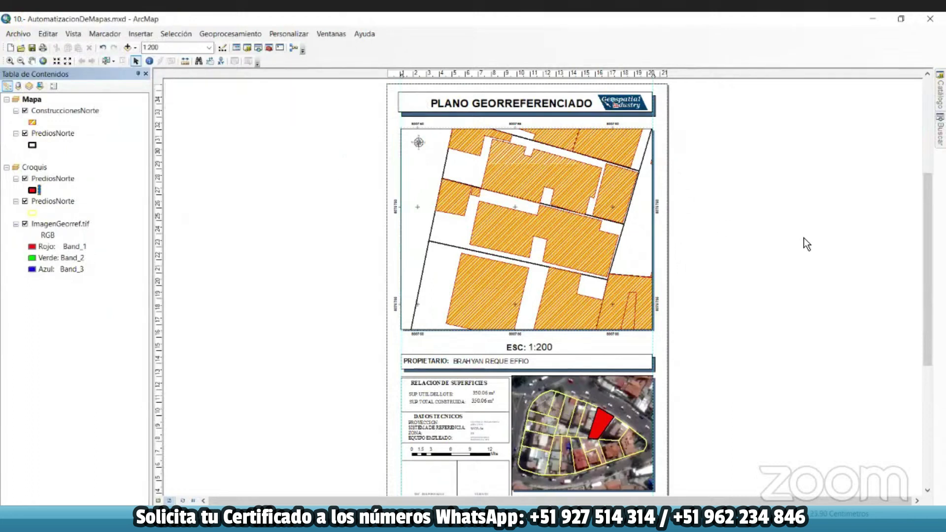
Step: Open the ArcToolbox window and expand the Geostatistical Analyst Tools toolbox to examine its toolsets
click(268, 49)
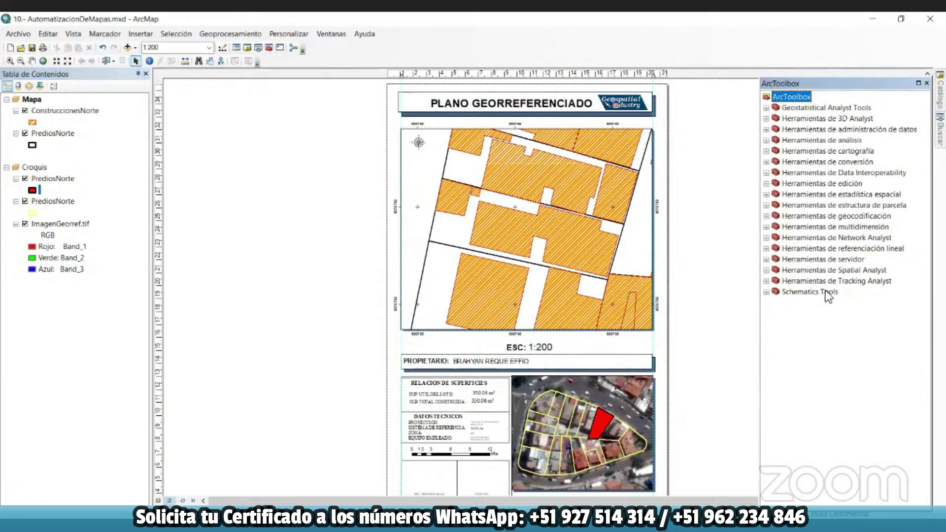
click(767, 108)
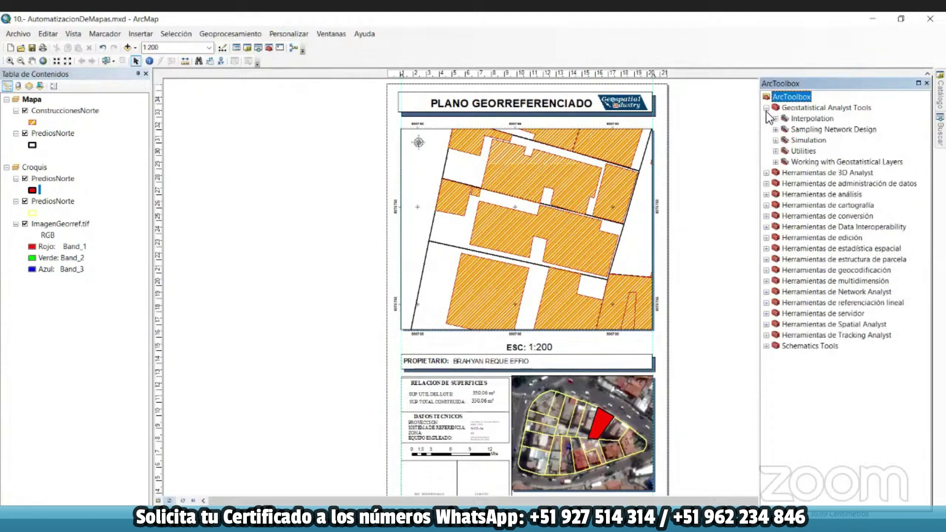
Step: Examine the Interpolation tools in the Geostatistical Analyst Tools toolbox, and collapse the toolset and toolbox again
click(776, 118)
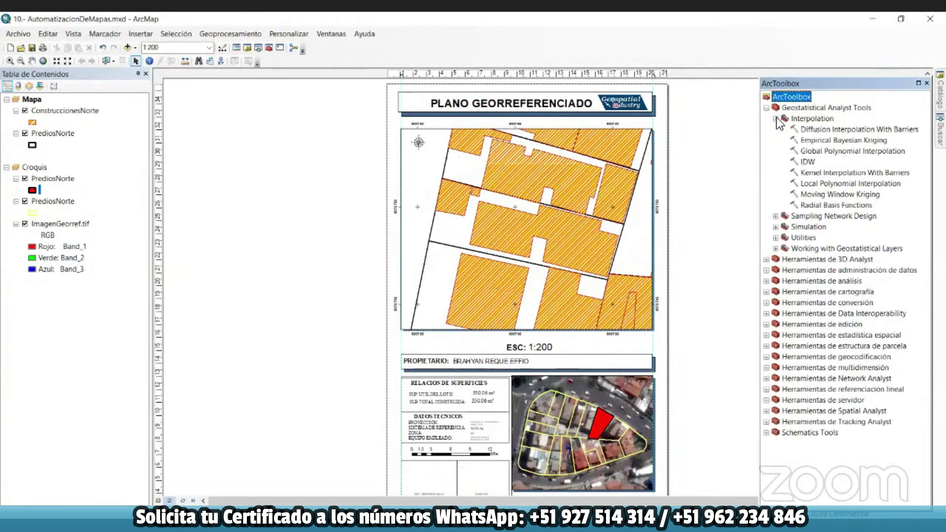
click(776, 118)
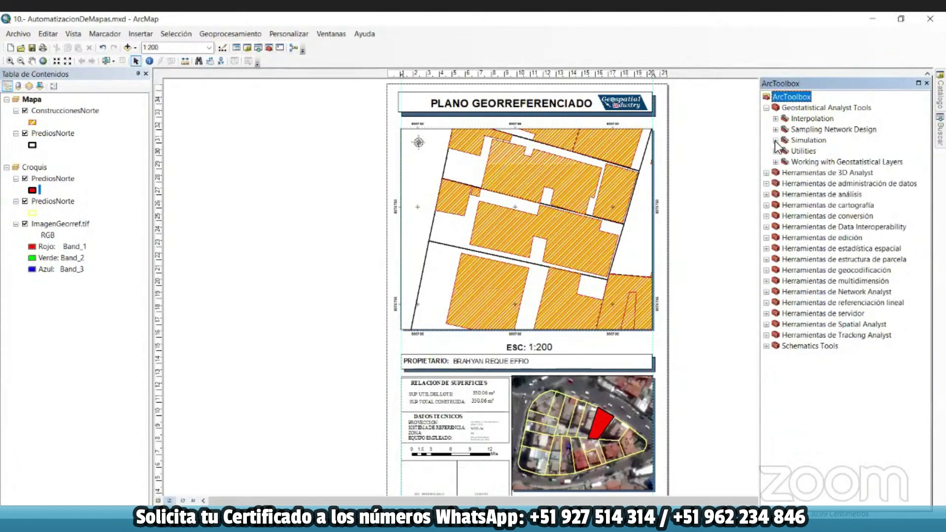
click(767, 108)
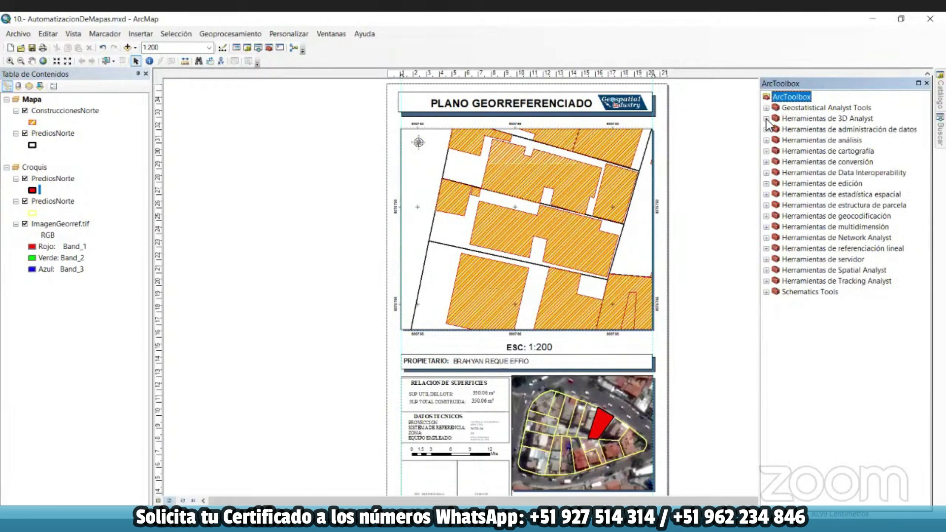
Step: Expand Herramientas de 3D Analyst to examine the Interpolación ráster tools and the De ráster, De terreno and De TIN conversion toolsets
click(767, 118)
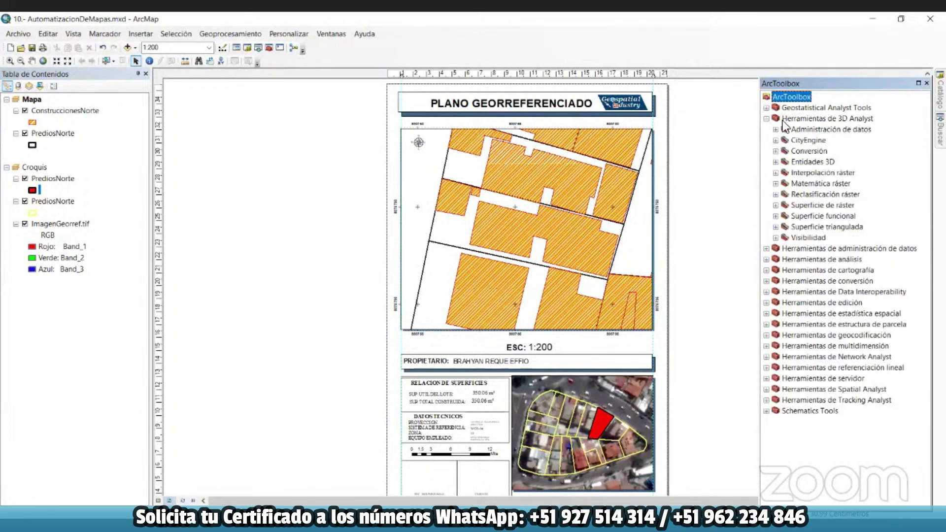
click(776, 174)
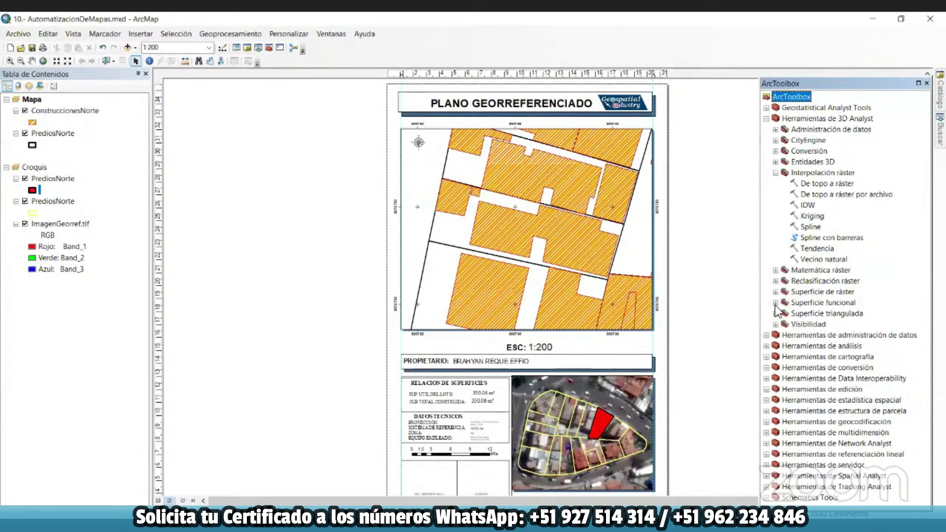
click(776, 151)
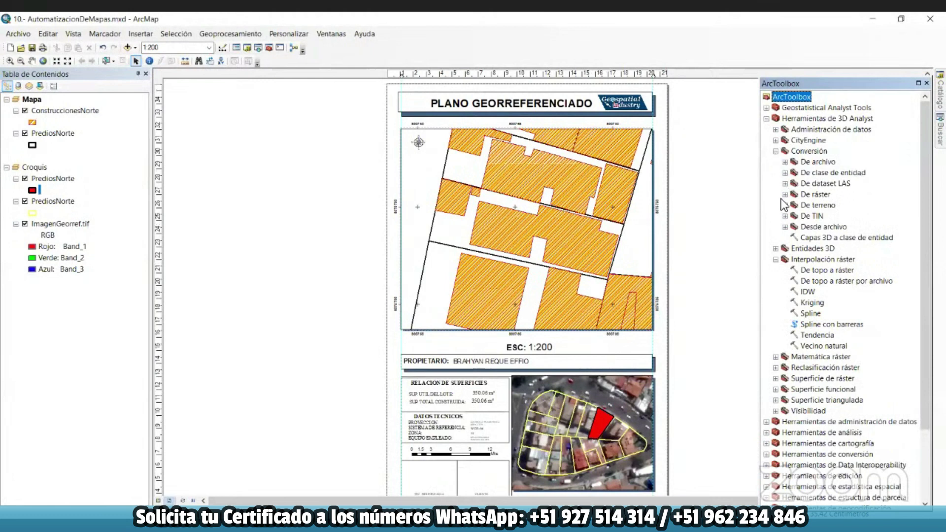
click(786, 194)
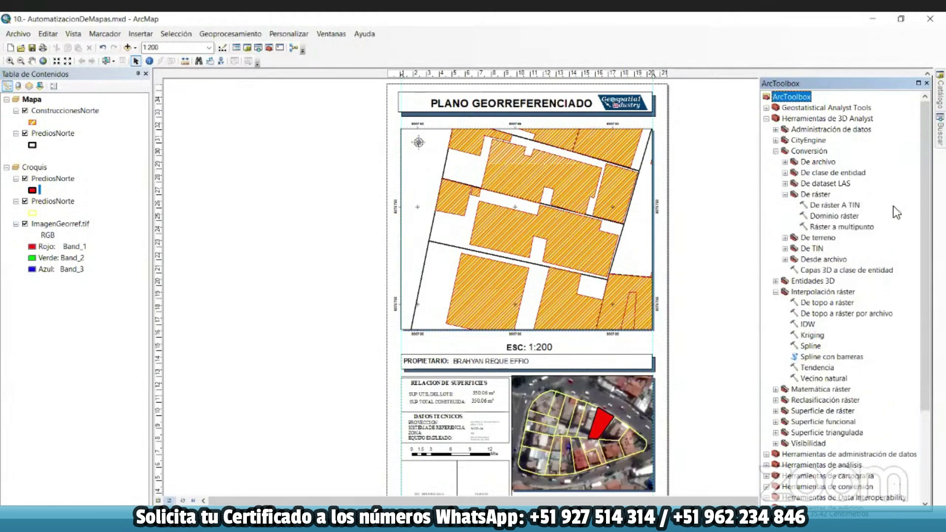
click(785, 237)
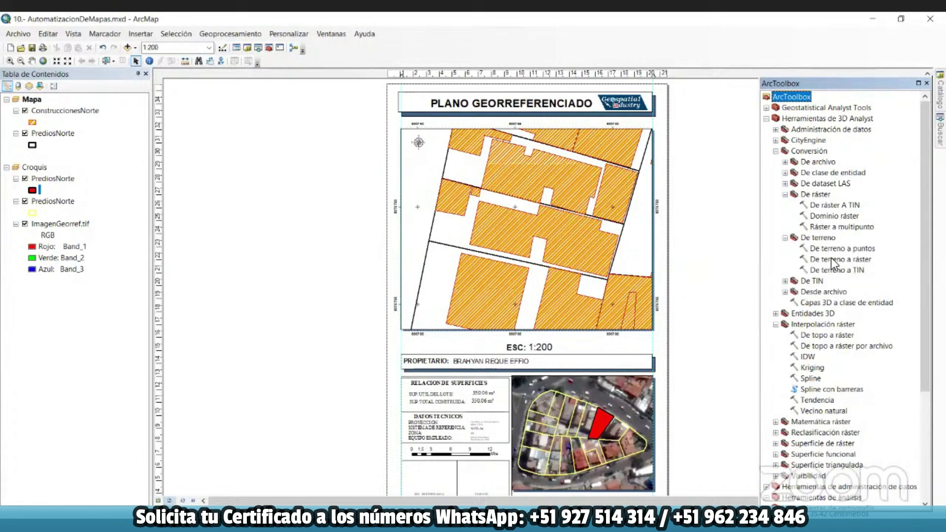
click(785, 281)
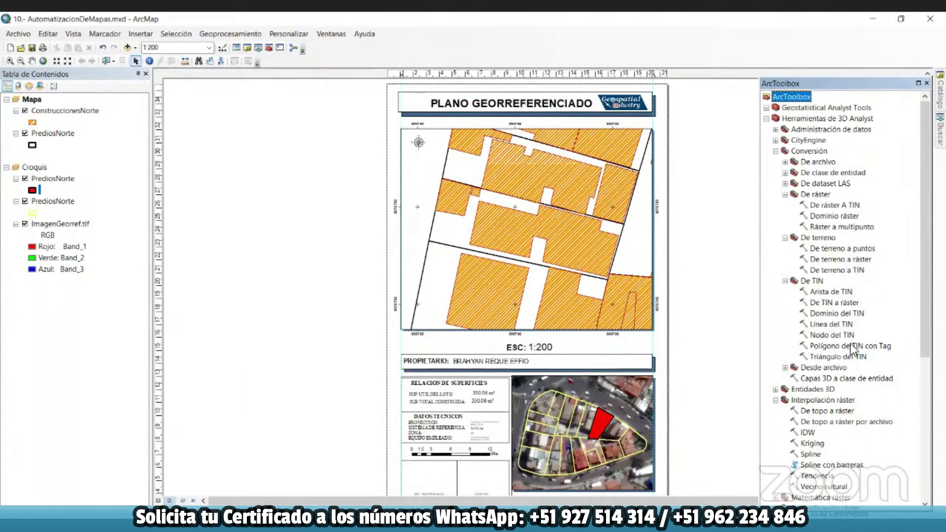
Step: Expand Herramientas de administración de datos and its Topología toolset to examine the topology tools
scroll(858, 366, down, 6)
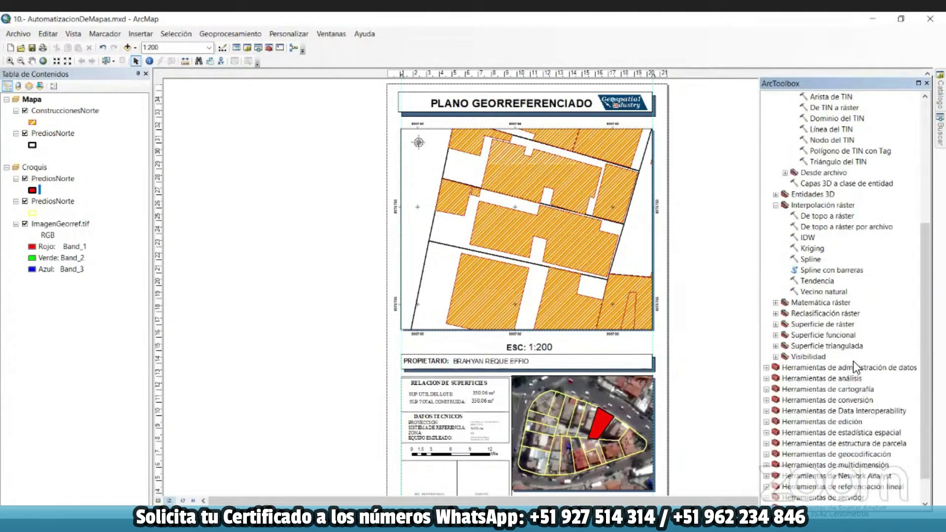
scroll(854, 362, down, 1)
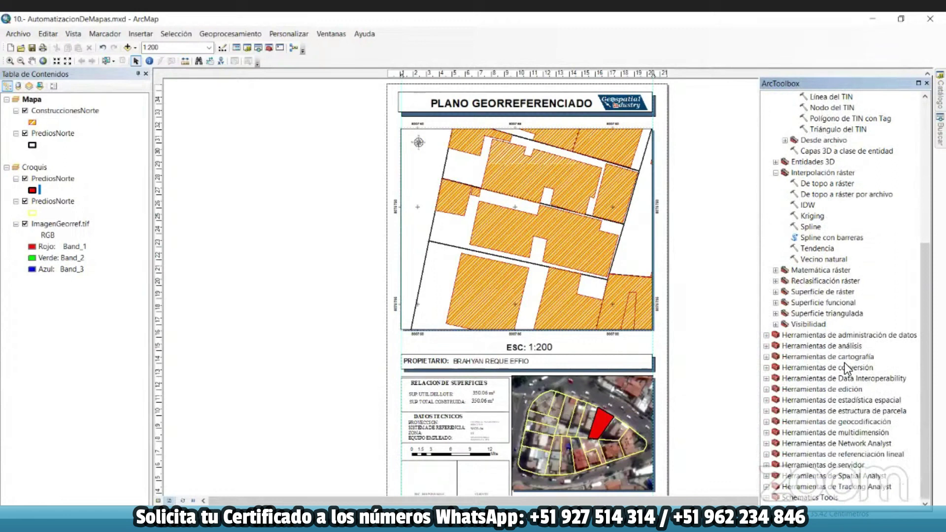
click(766, 335)
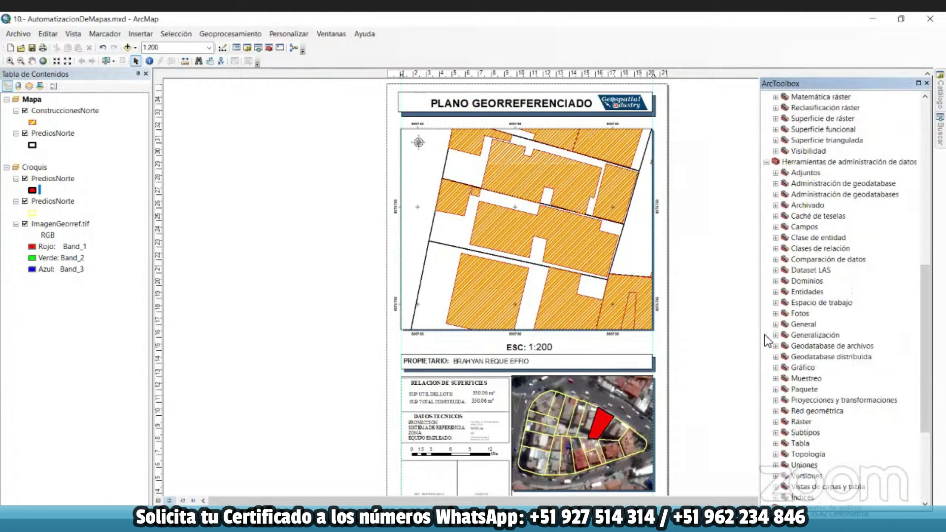
scroll(842, 309, down, 4)
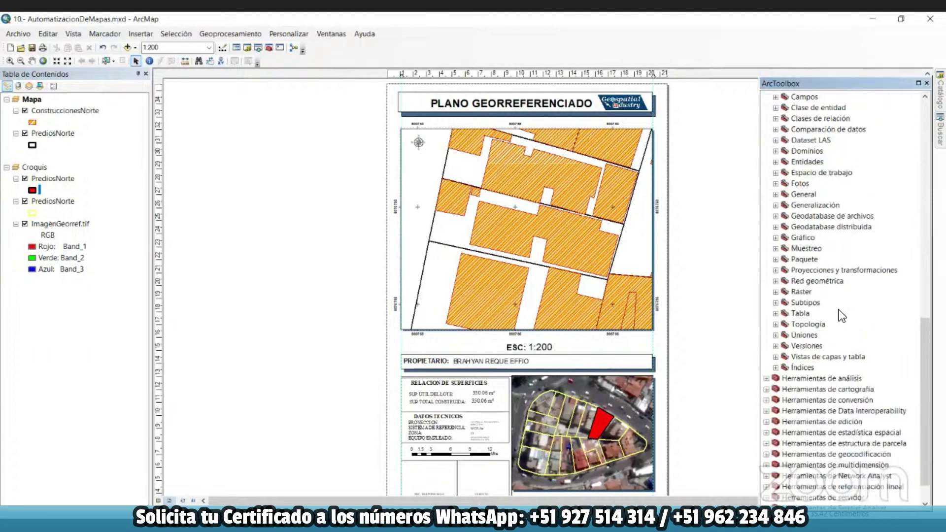
scroll(839, 309, down, 1)
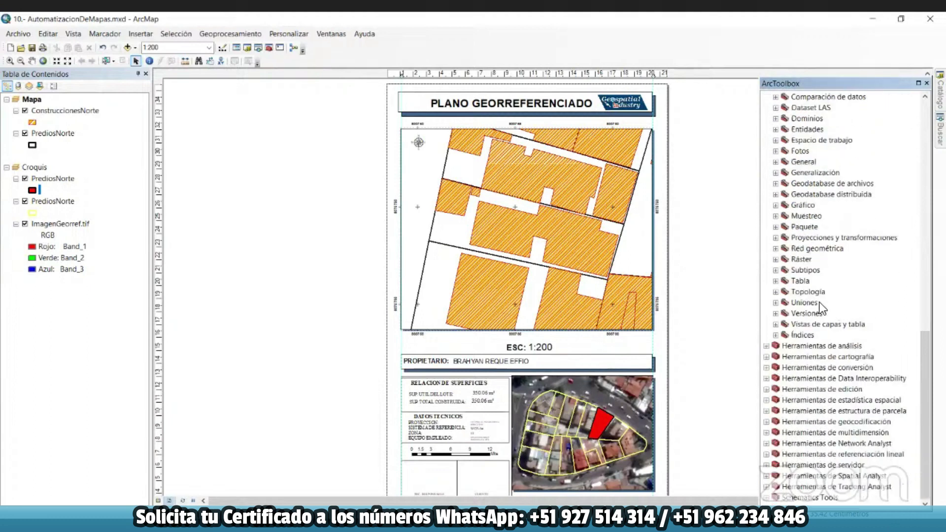
click(776, 292)
scroll(808, 325, down, 2)
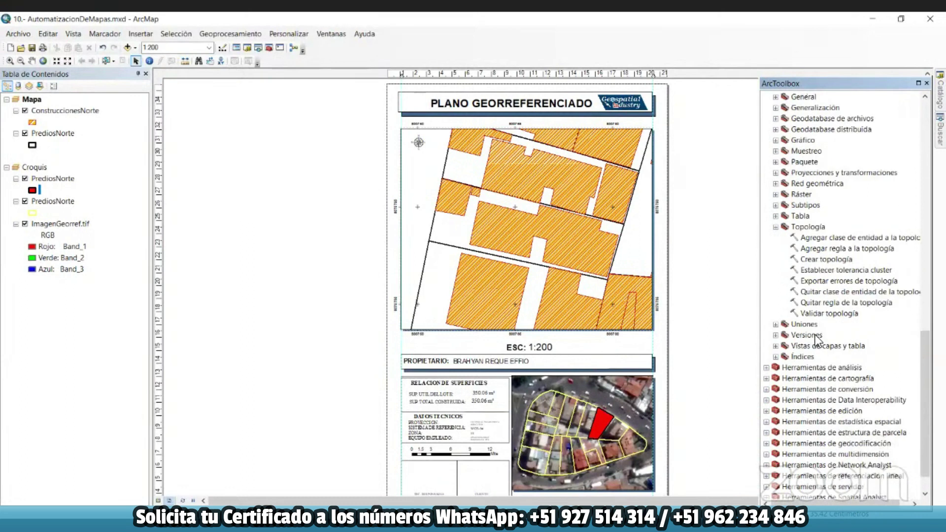
scroll(819, 340, down, 1)
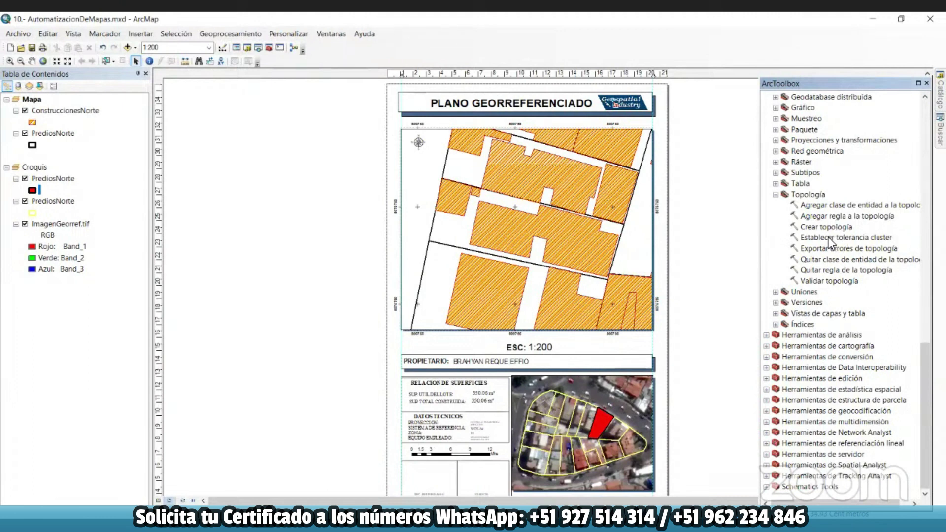
Step: Open the Validar topología tool, try to add the PrediosNorte layer as its input topology, and close the tool
click(829, 281)
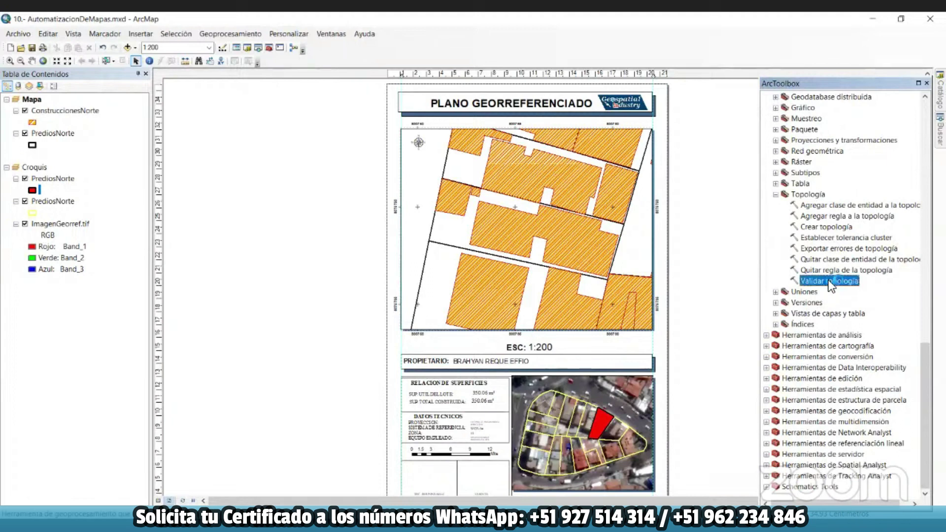
double_click(831, 282)
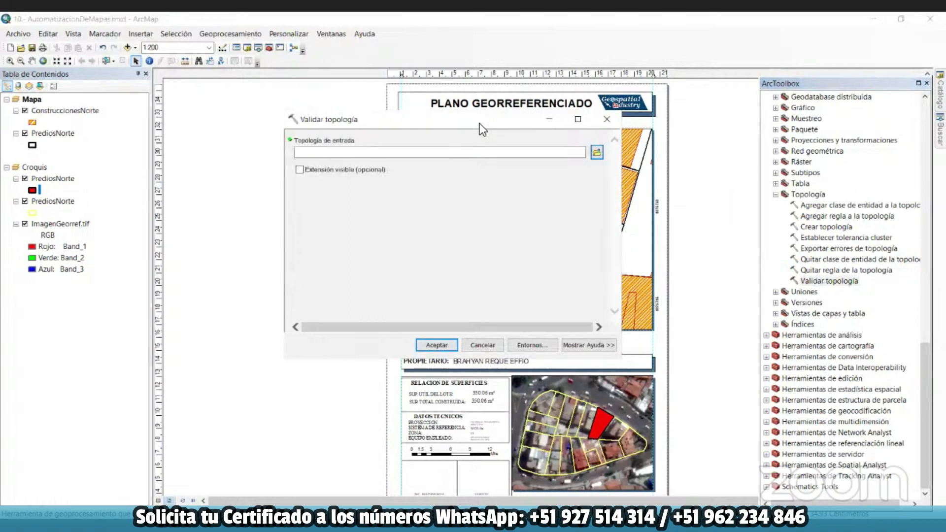
drag(480, 123, 433, 122)
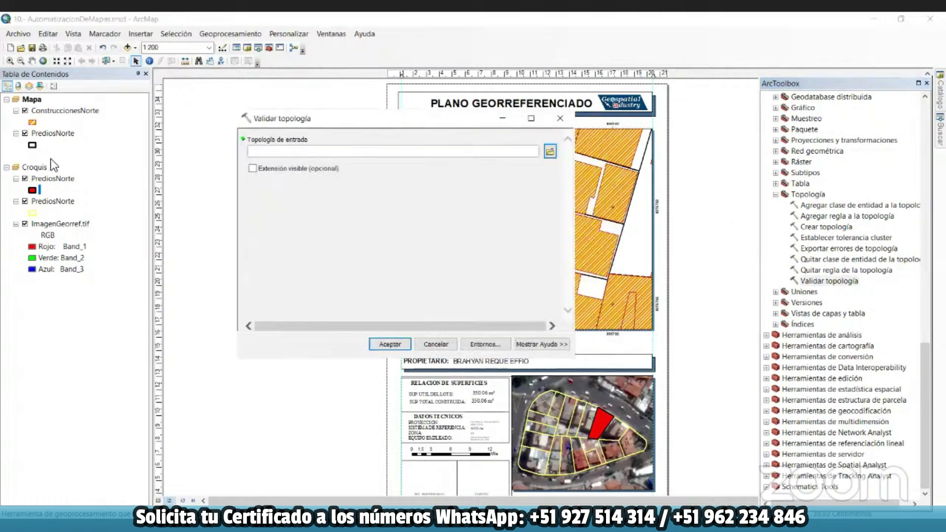
drag(58, 177, 430, 199)
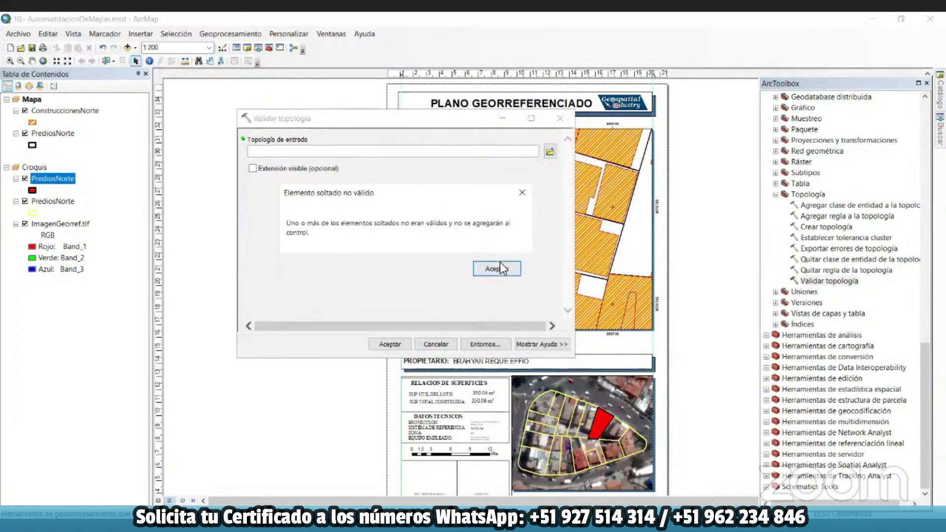
click(506, 269)
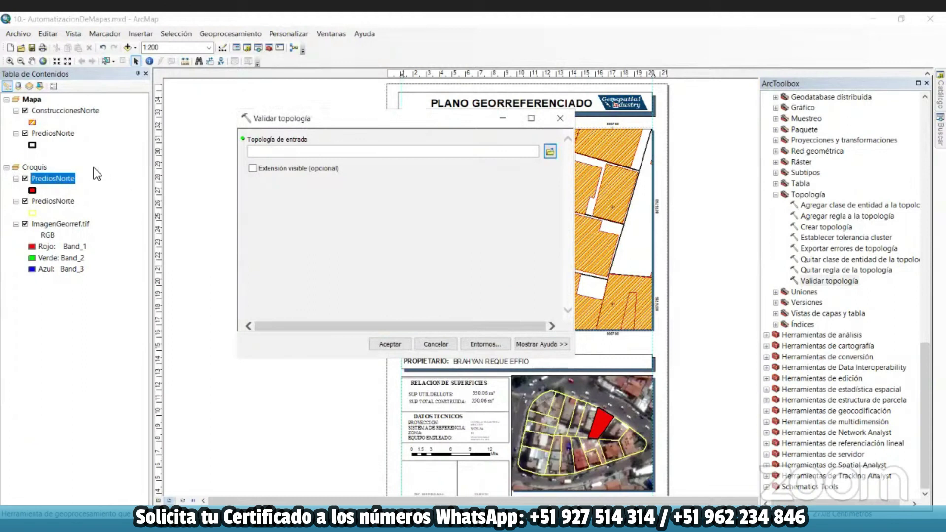
click(53, 133)
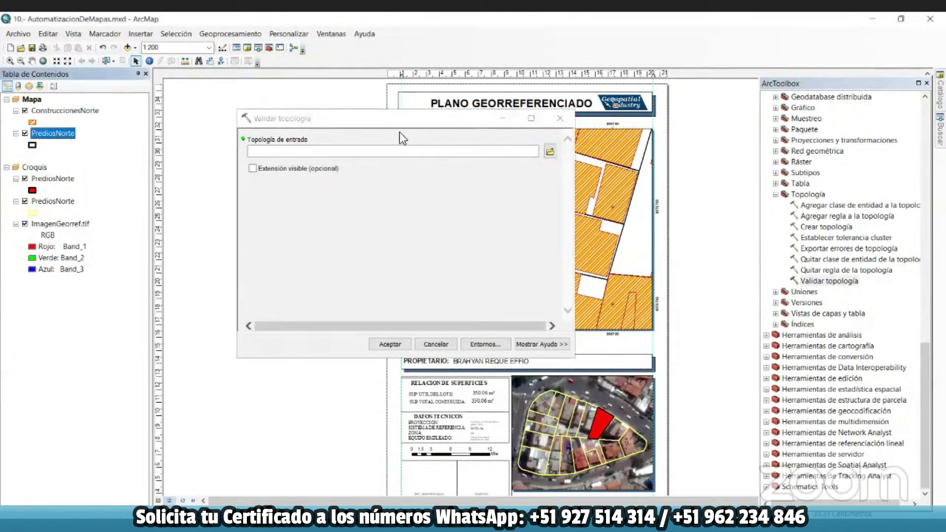
drag(551, 126, 571, 157)
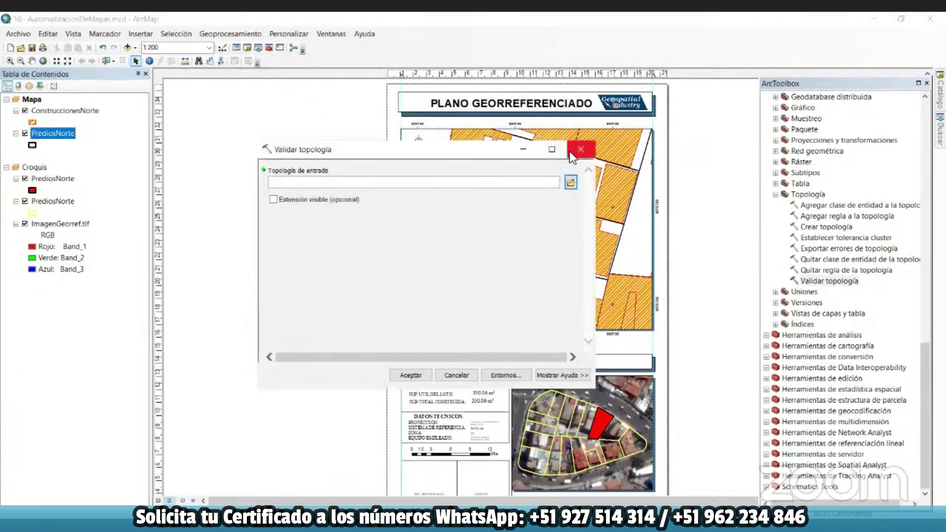
click(570, 152)
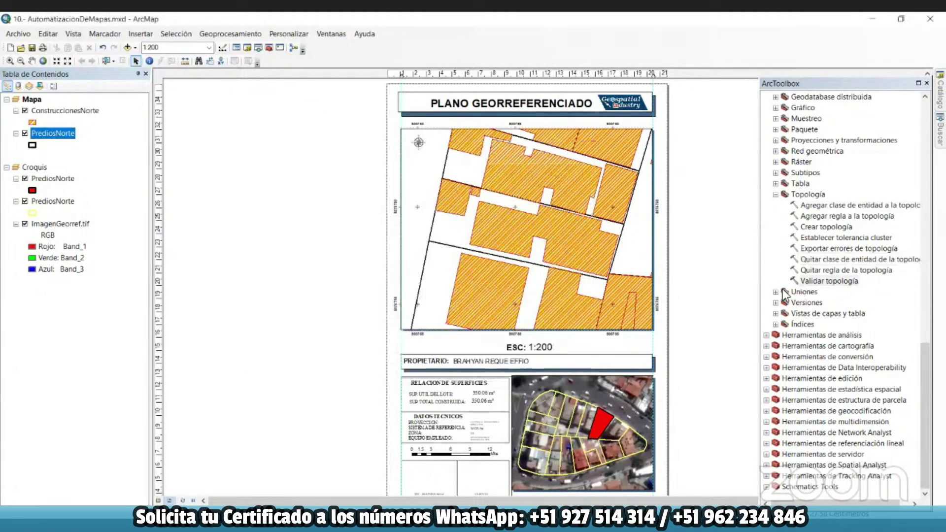
Step: Expand the Ráster toolset and its Procesamiento de ráster group to examine the data management raster tools
click(776, 292)
click(776, 292)
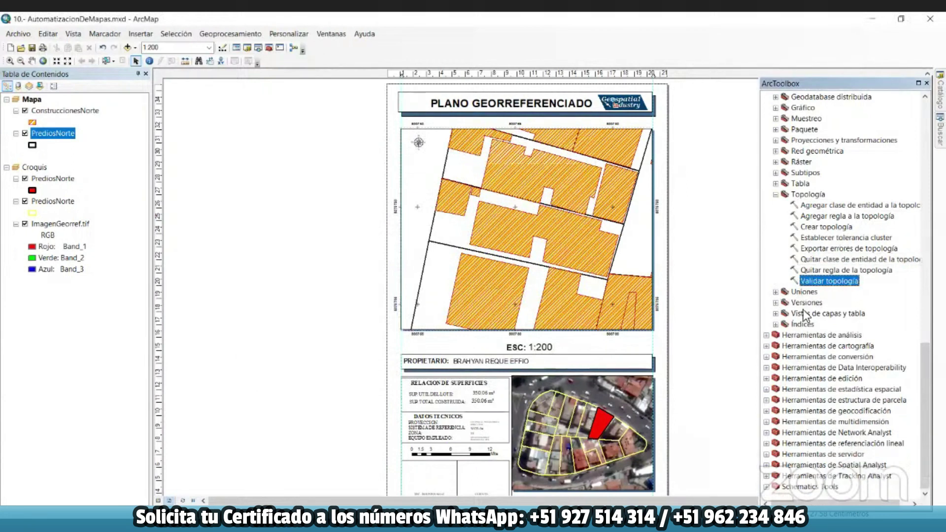
click(776, 162)
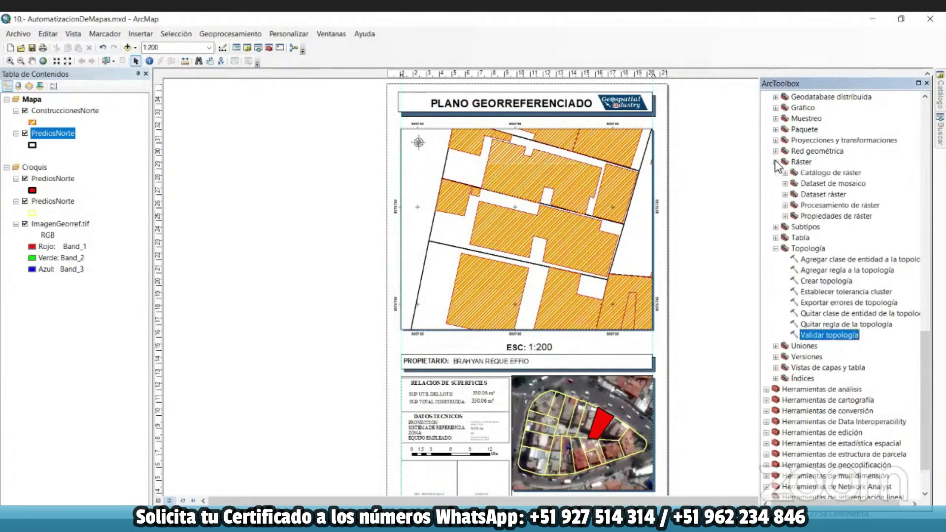
click(785, 205)
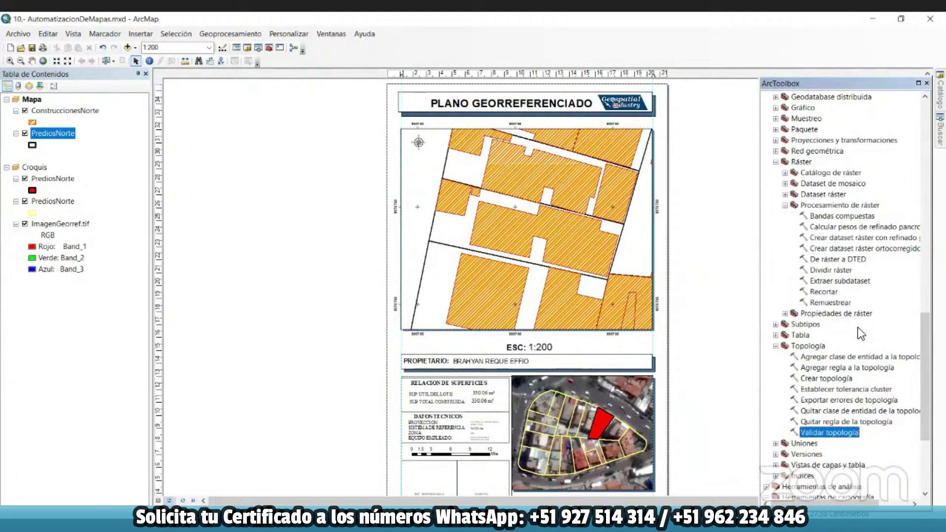
scroll(827, 191, up, 13)
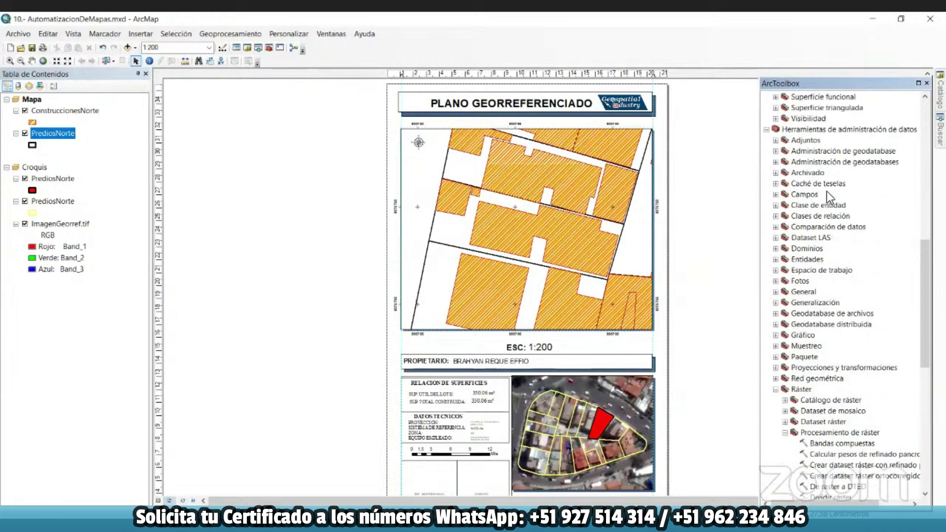
scroll(831, 207, up, 6)
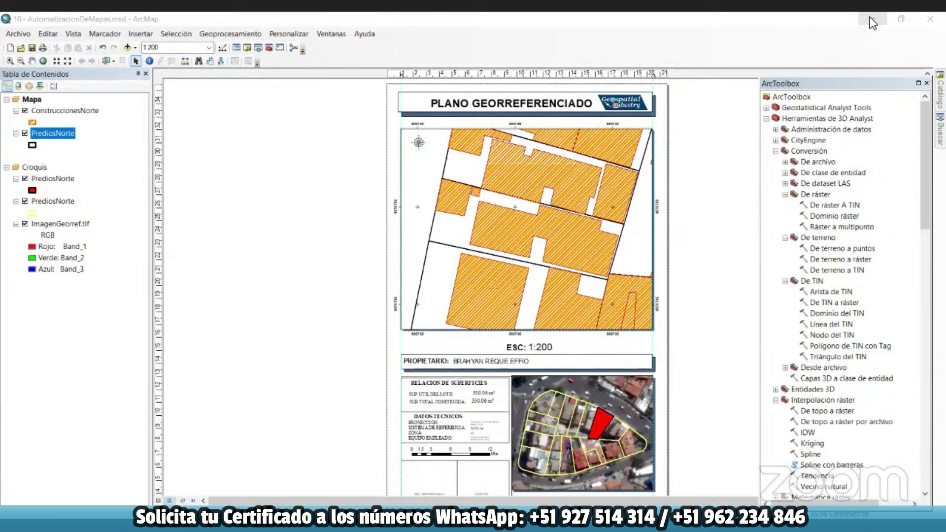
Step: Select the ConstruccionesNorte layer and enlarge the lower part of the plan layout to examine its surface, technical data and location blocks
click(223, 261)
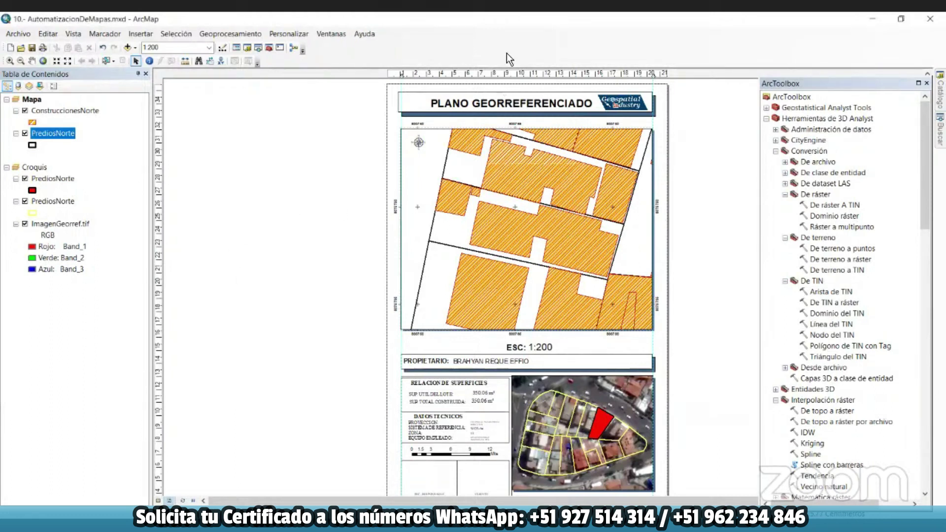
click(49, 112)
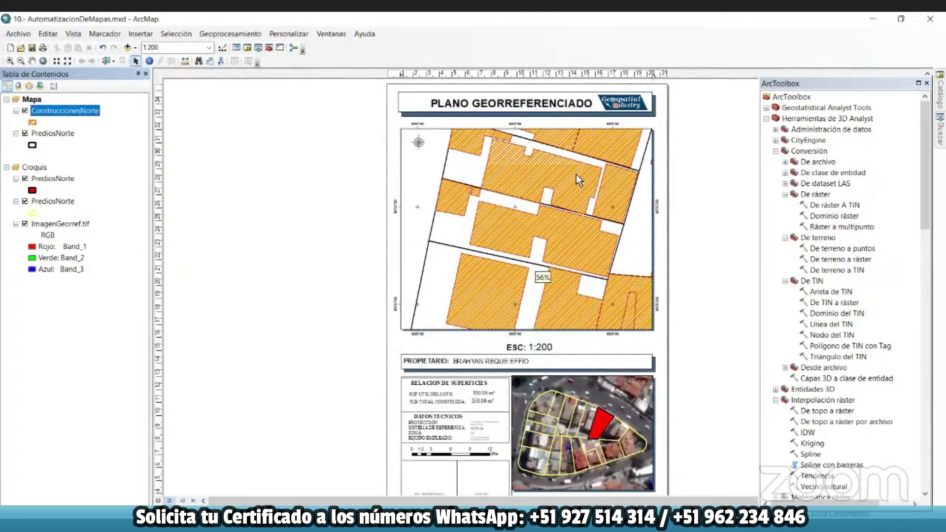
scroll(537, 409, up, 3)
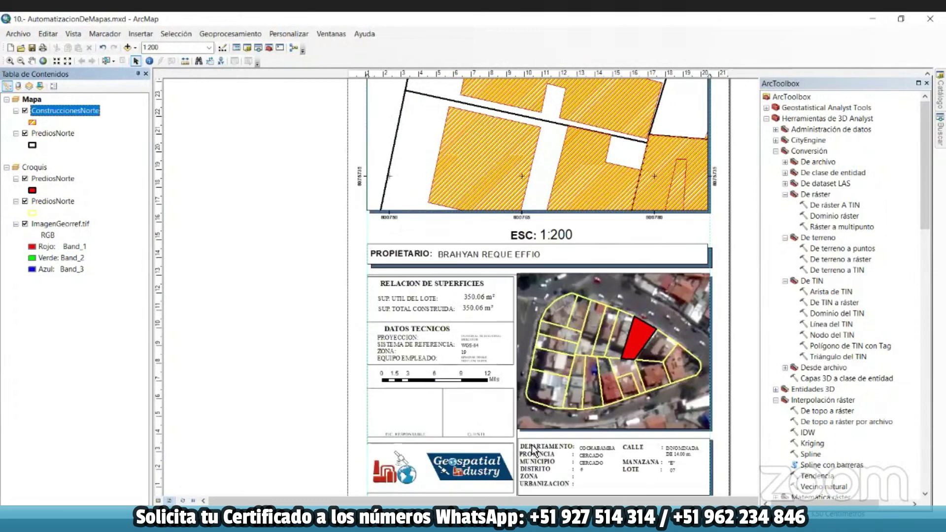
scroll(531, 445, up, 2)
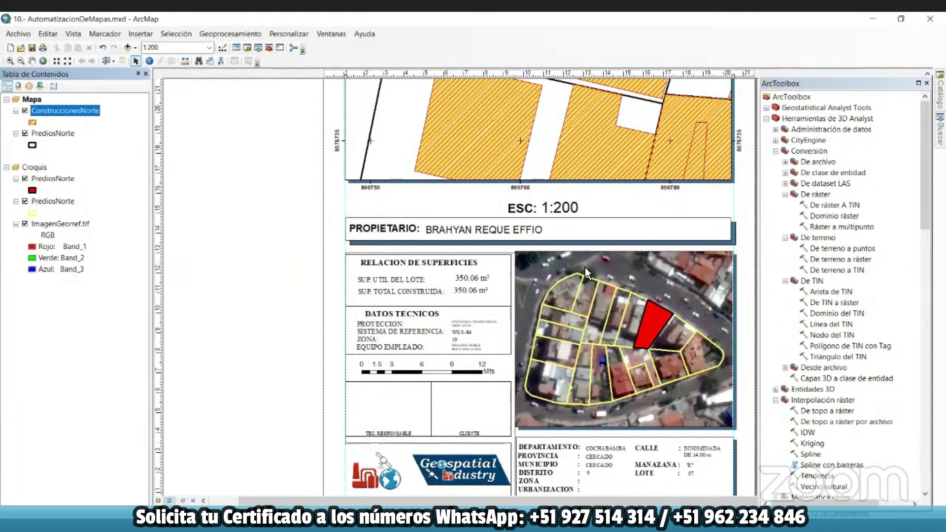
scroll(573, 265, up, 1)
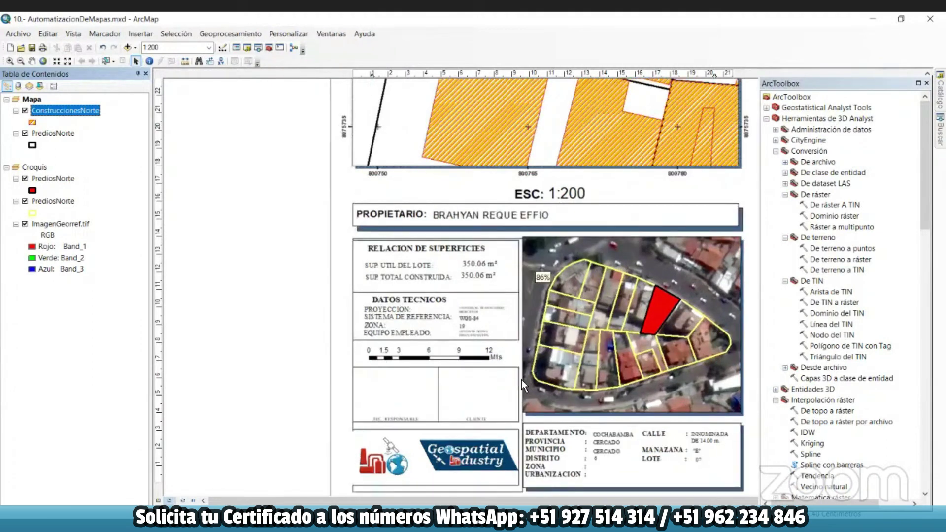
scroll(522, 380, down, 3)
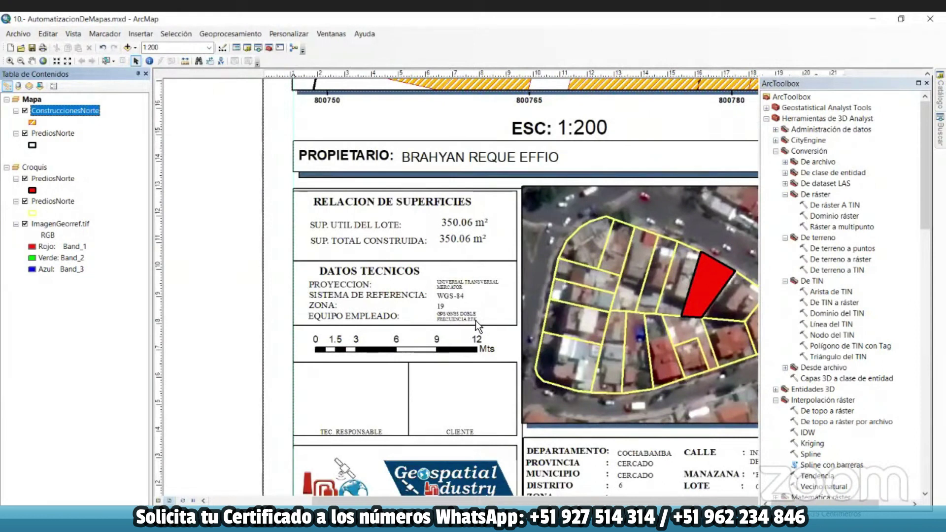
Step: Enlarge the lower end of the plan layout to examine the location sketch and the department, province and lot data block
scroll(390, 362, up, 3)
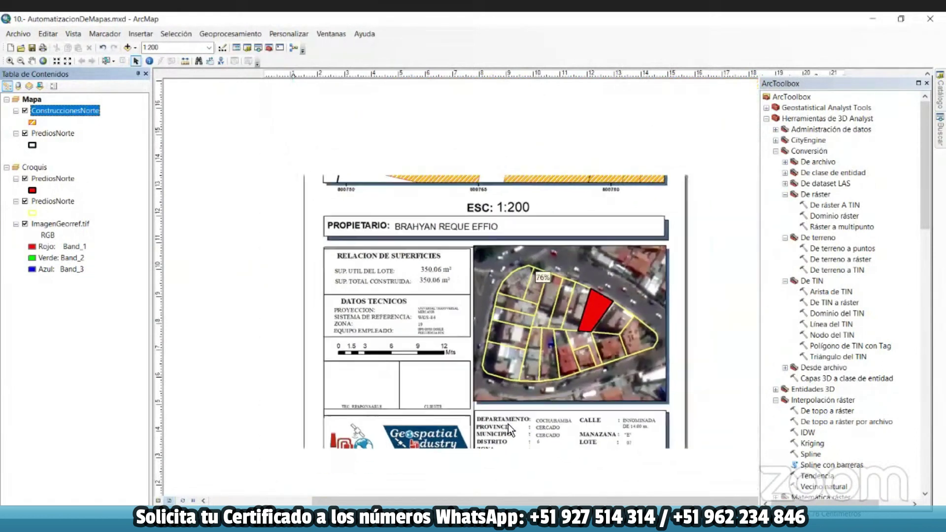
scroll(675, 460, down, 2)
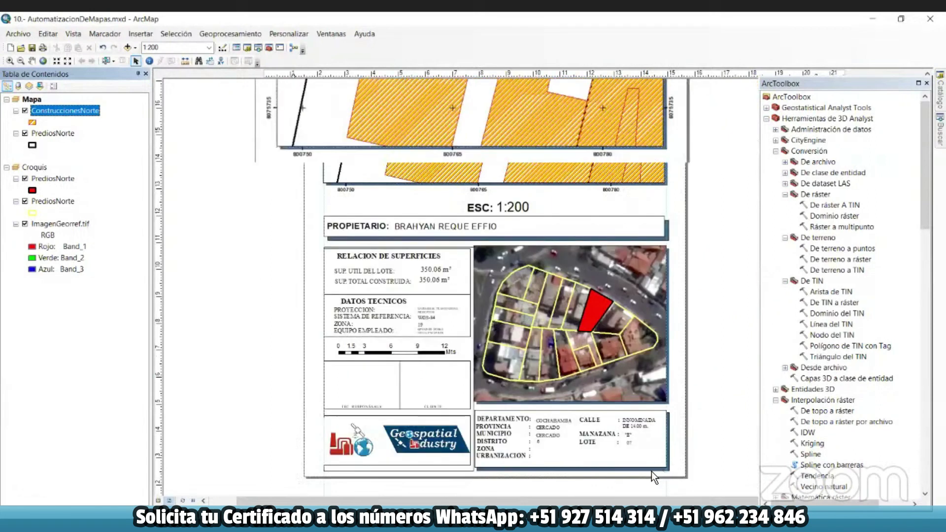
scroll(652, 471, down, 1)
scroll(663, 458, down, 1)
scroll(660, 441, down, 1)
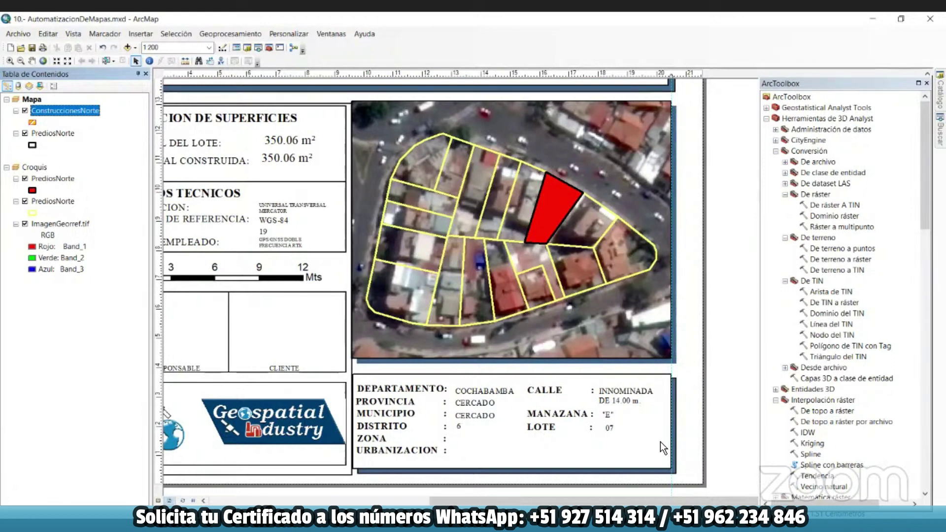
Step: Review the whole PLANO GEORREFERENCIADO page layout, from the lower data blocks up to the title and main map
scroll(454, 354, up, 5)
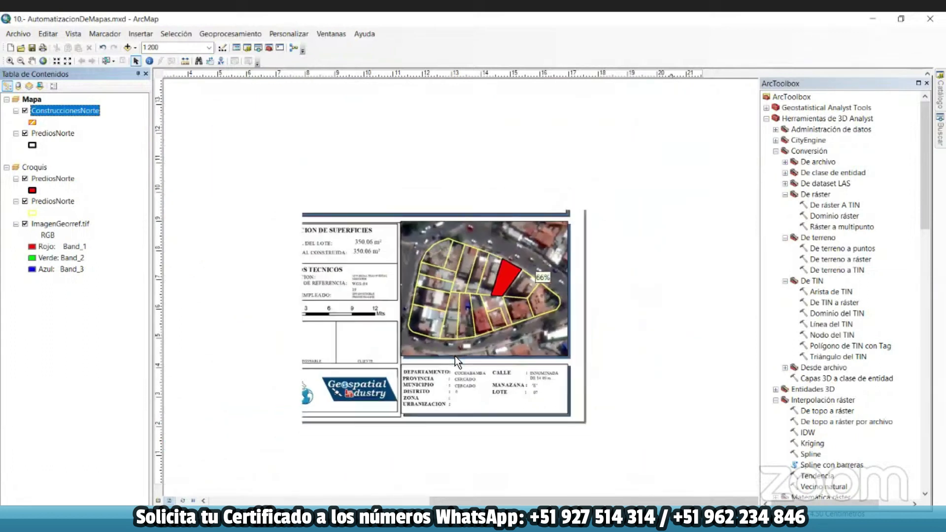
scroll(462, 411, up, 1)
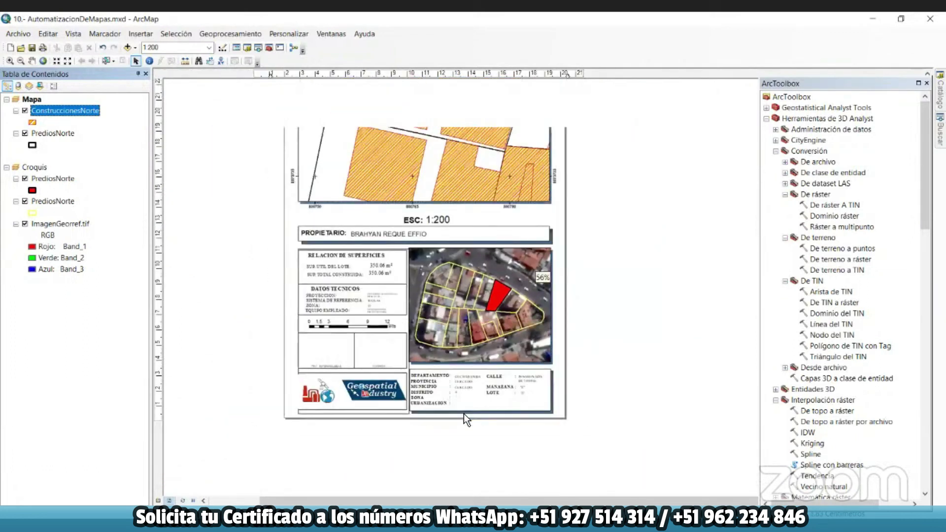
scroll(465, 415, up, 1)
drag(566, 205, 572, 261)
scroll(451, 332, down, 2)
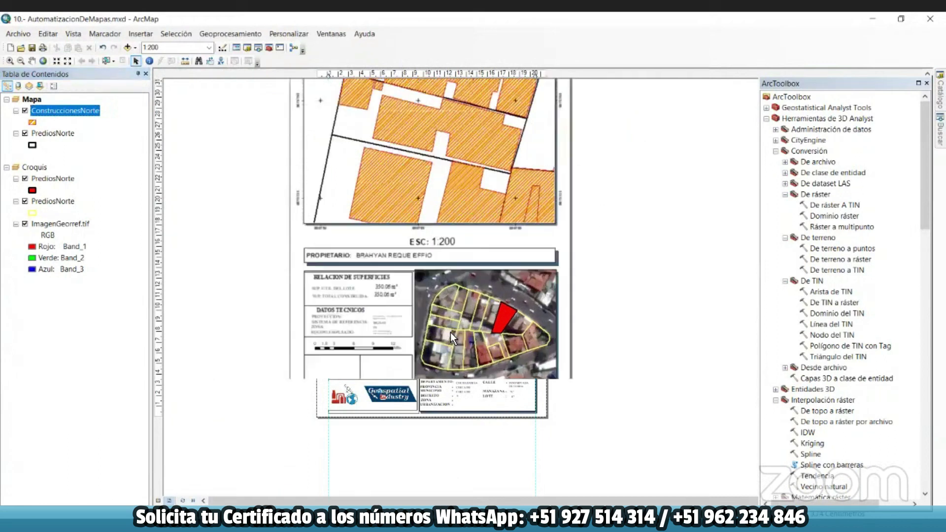
scroll(450, 333, up, 1)
scroll(441, 252, up, 3)
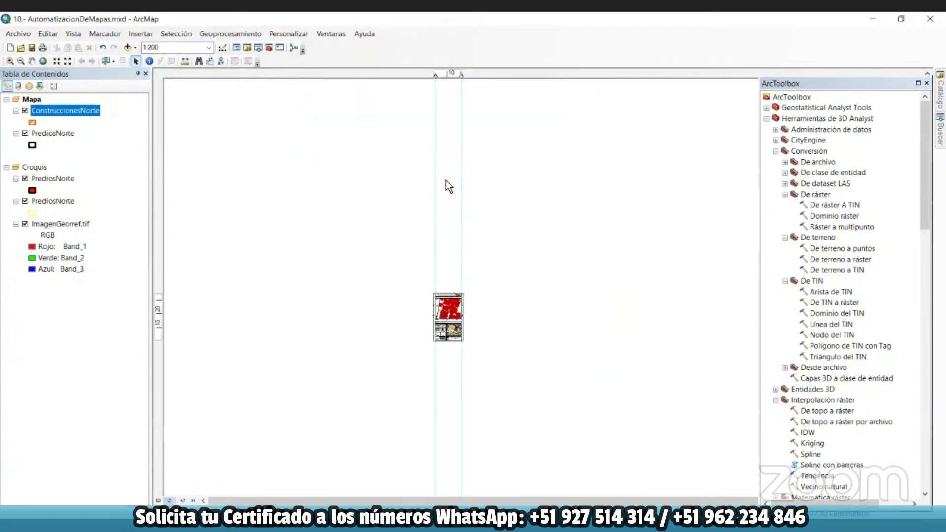
scroll(451, 308, down, 4)
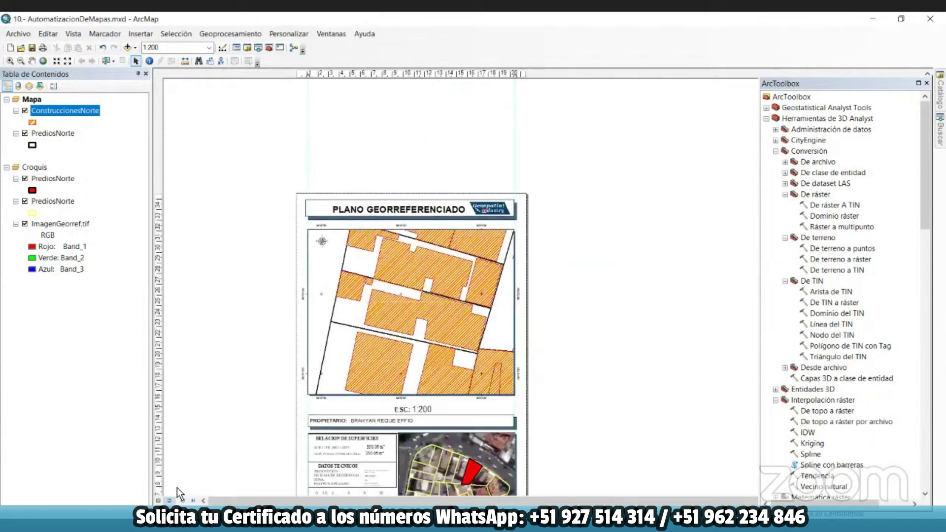
Step: Alternate between data view and layout view, finish in data view, and close the floating Diseño toolbar
click(158, 501)
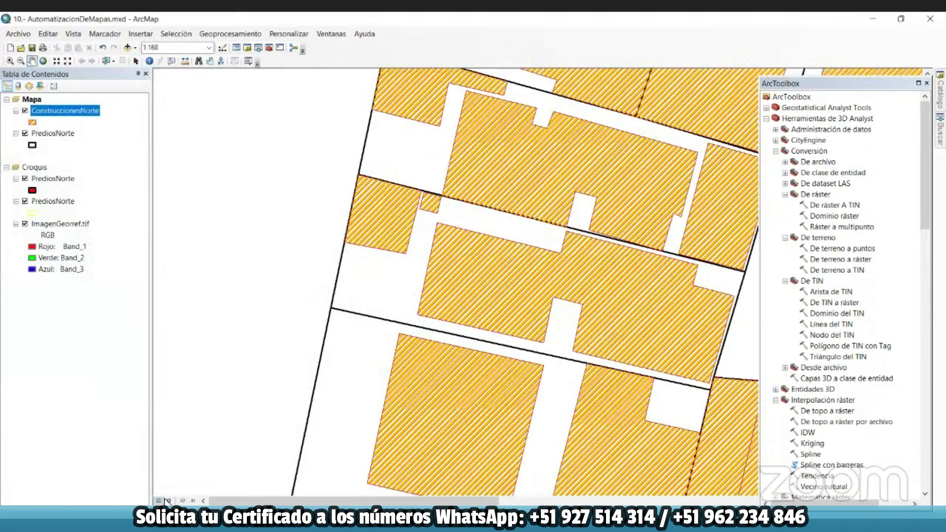
click(167, 501)
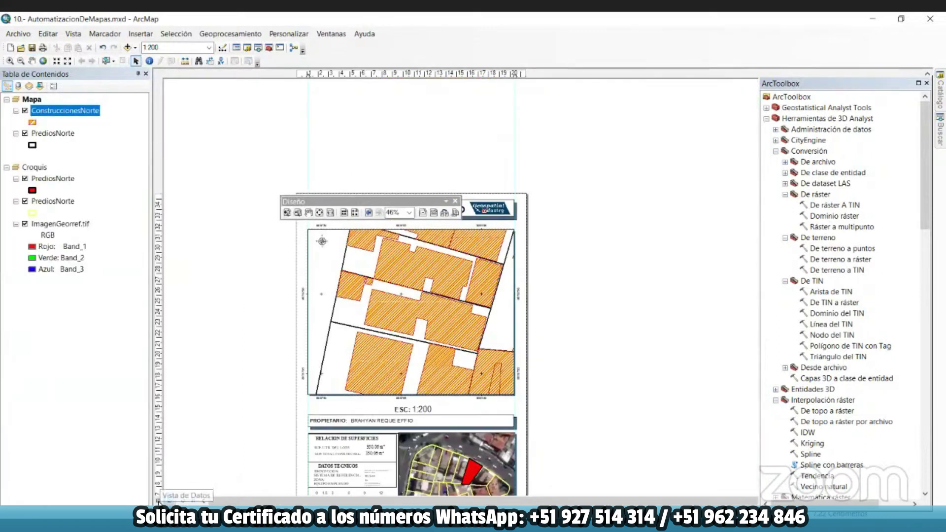
click(158, 501)
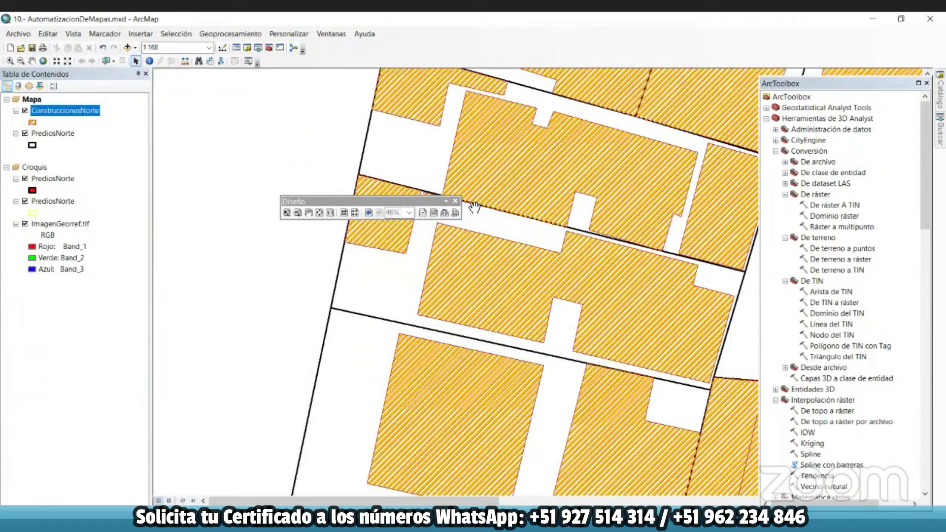
click(456, 202)
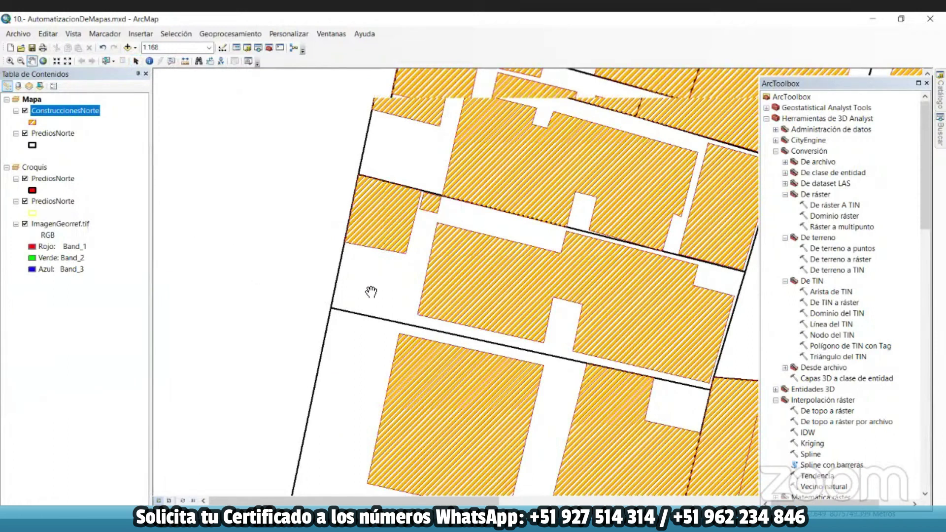
Step: Examine the parcels and hatched constructions of the entire cadastral block in data view, from close-up to full extent
scroll(355, 276, down, 2)
drag(477, 313, 302, 260)
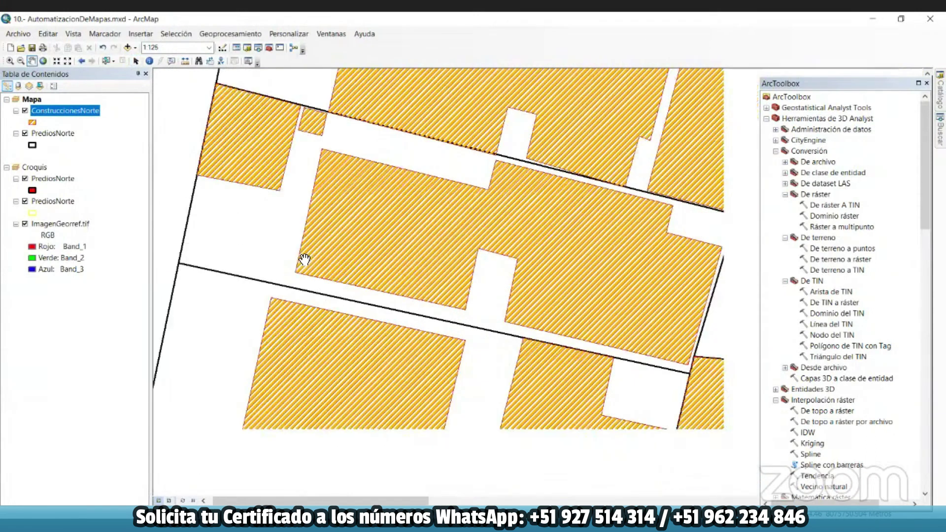
scroll(403, 296, up, 5)
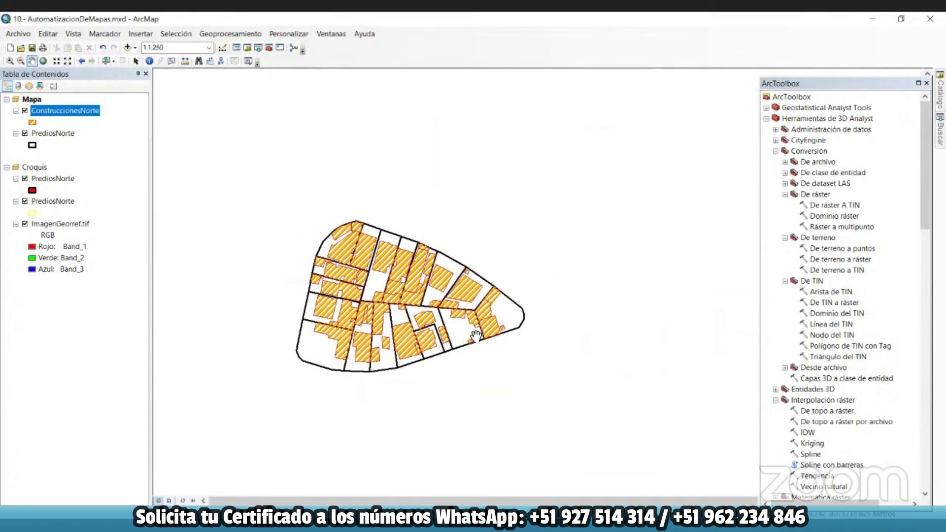
scroll(415, 352, up, 1)
scroll(334, 267, down, 3)
scroll(373, 173, down, 2)
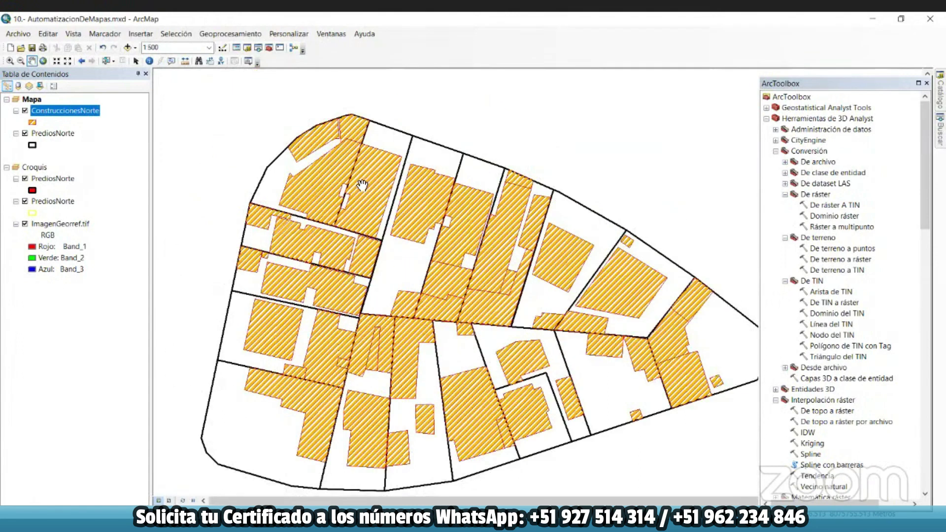
scroll(362, 185, down, 1)
scroll(377, 236, down, 1)
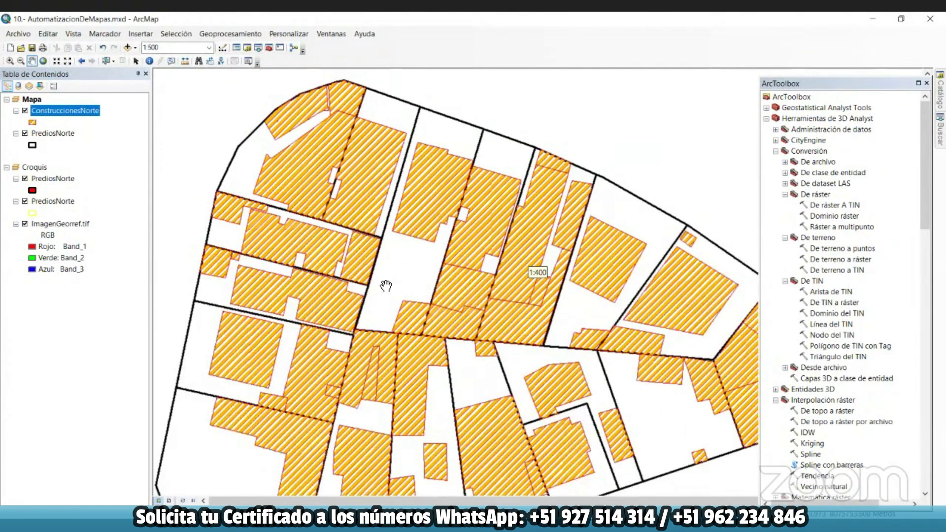
drag(470, 271, 432, 260)
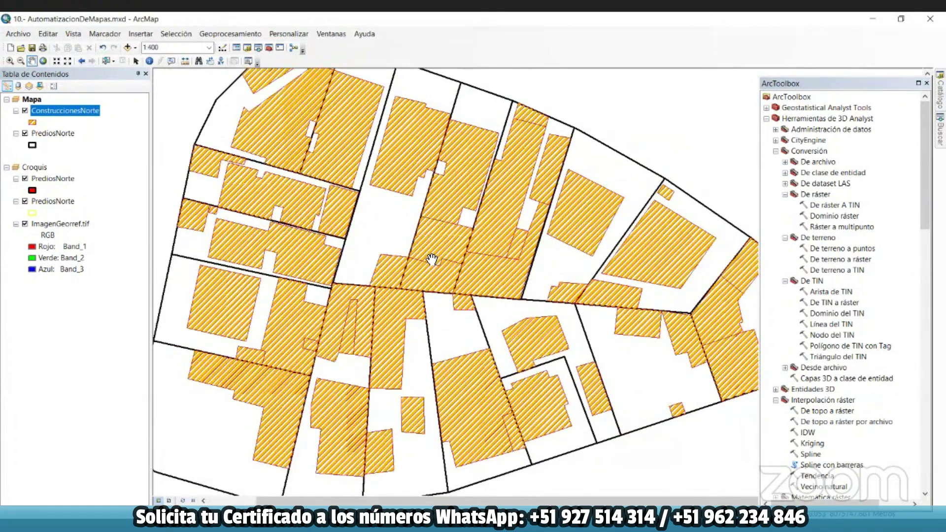
scroll(470, 217, up, 1)
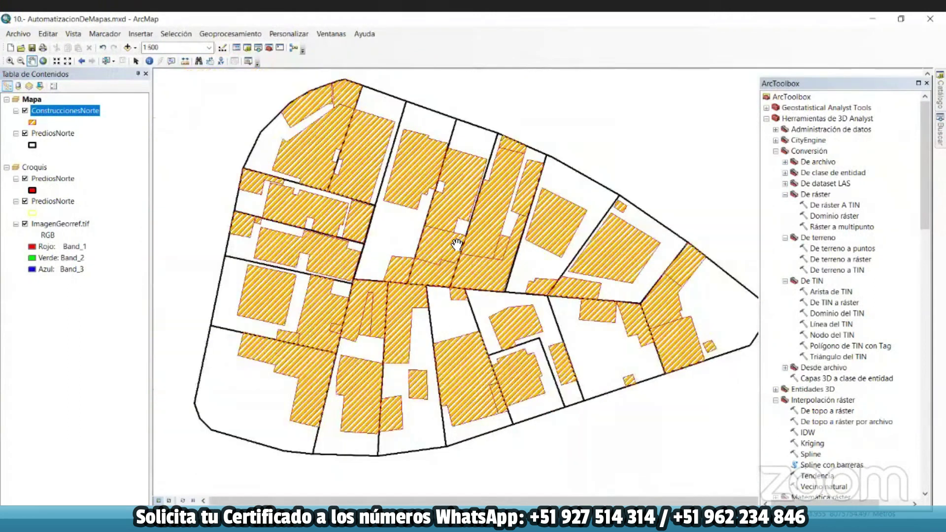
scroll(457, 245, up, 1)
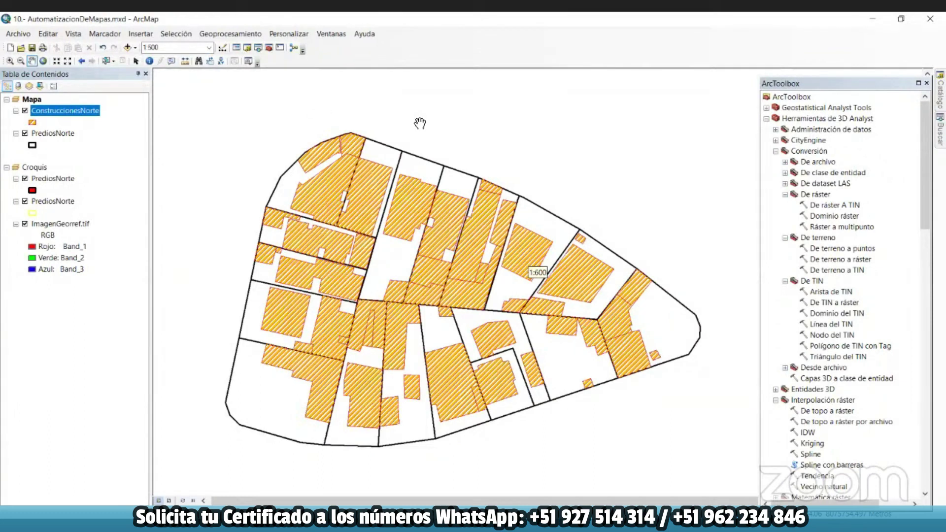
scroll(420, 124, down, 1)
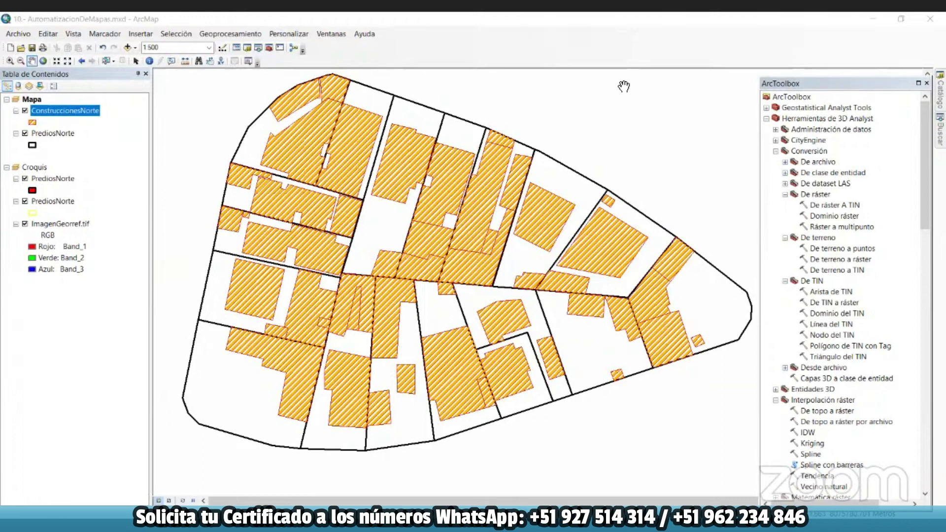
Step: Switch to the ARCGIS CATASTROS.pptx presentation in PowerPoint
key(alt+Tab)
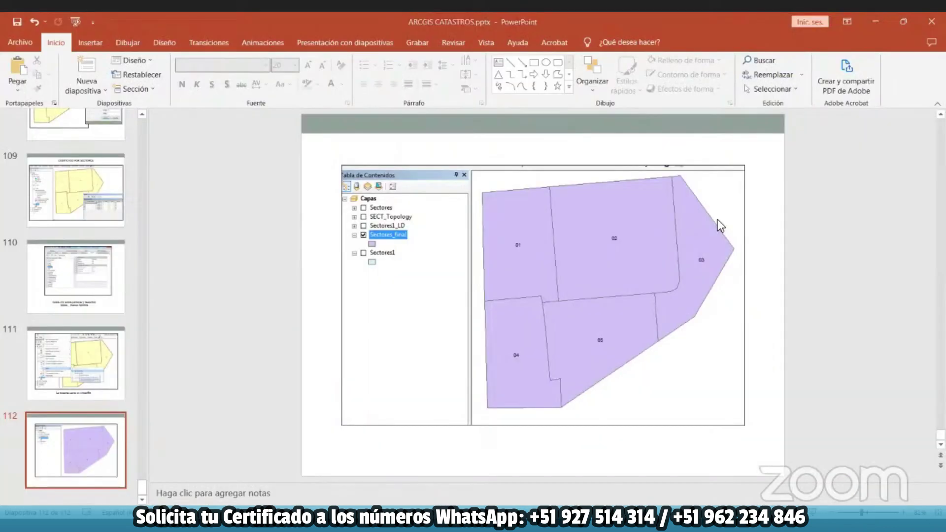